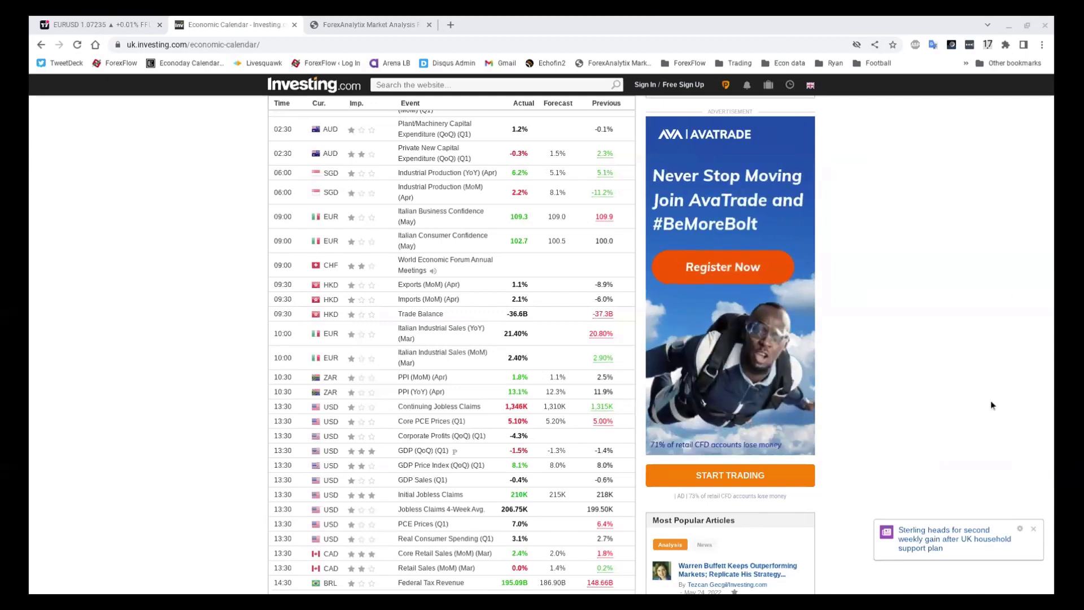
Scroll through the Today view of the Economic Calendar for Friday, May 27, 2022
scroll(429, 491, "down", 1)
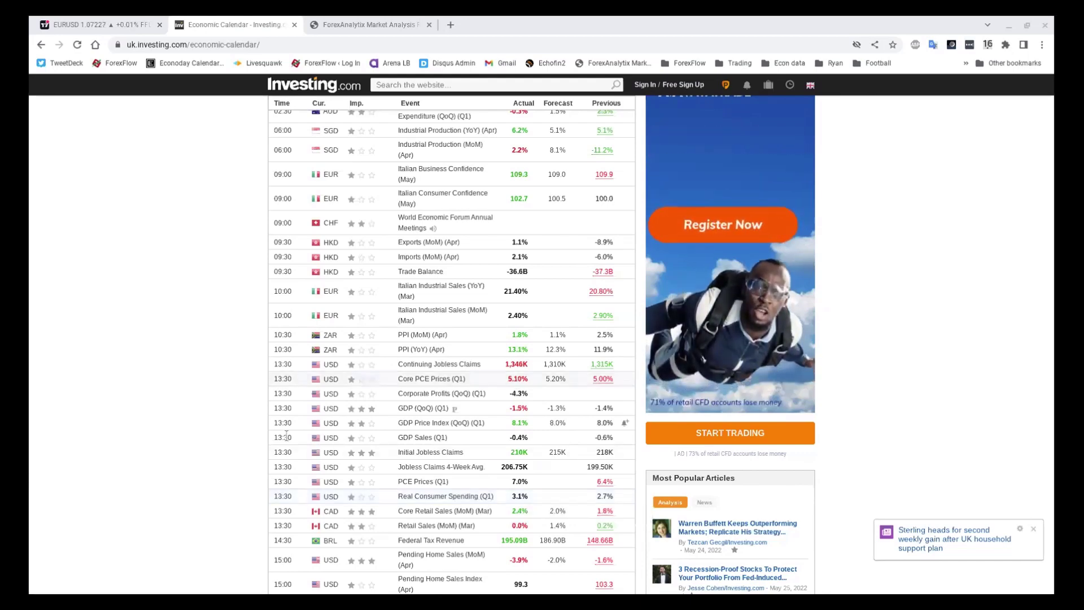
scroll(204, 419, "down", 2)
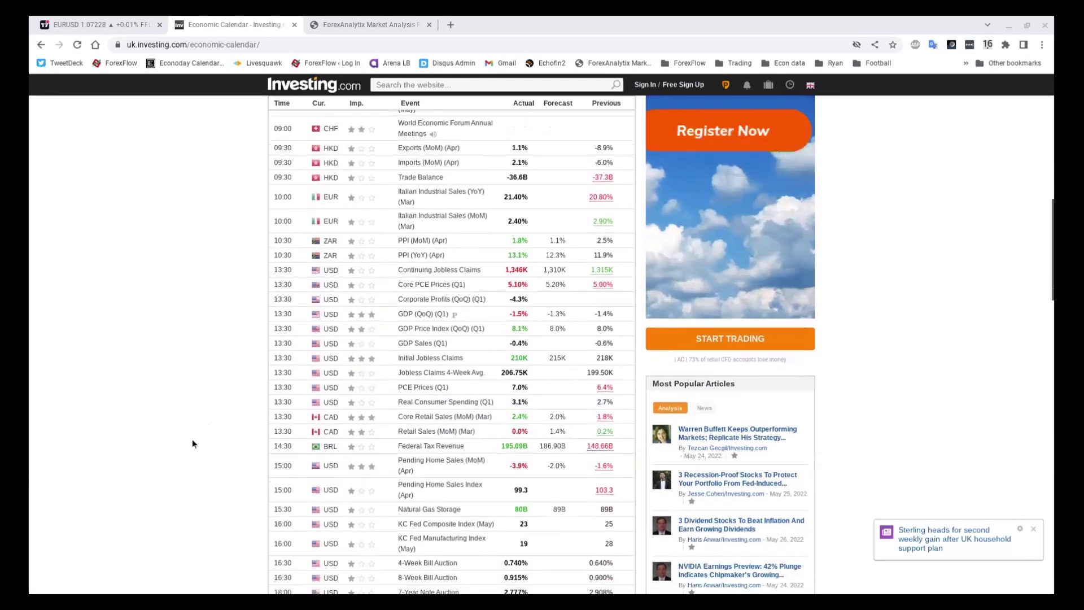
scroll(191, 441, "down", 1)
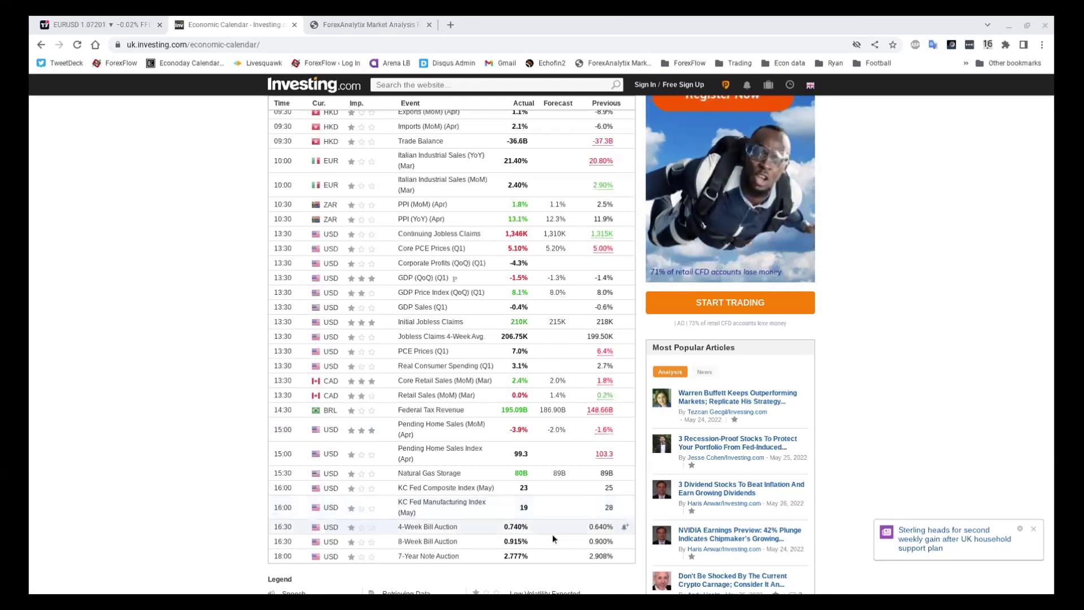
scroll(552, 534, "up", 5)
scroll(367, 368, "up", 5)
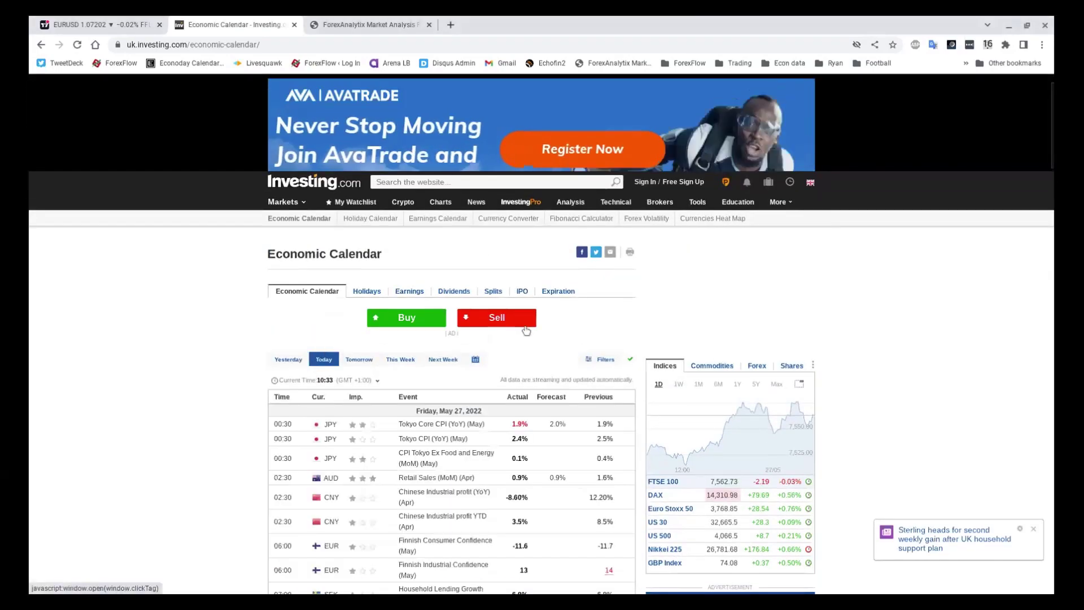
scroll(569, 422, "down", 2)
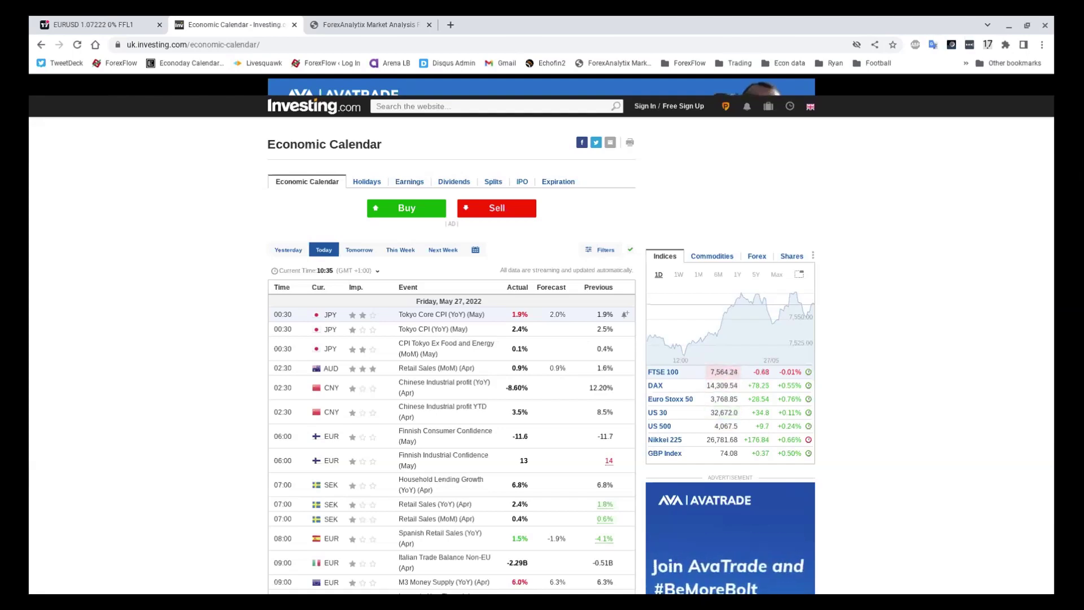
scroll(501, 327, "up", 1)
scroll(583, 266, "down", 1)
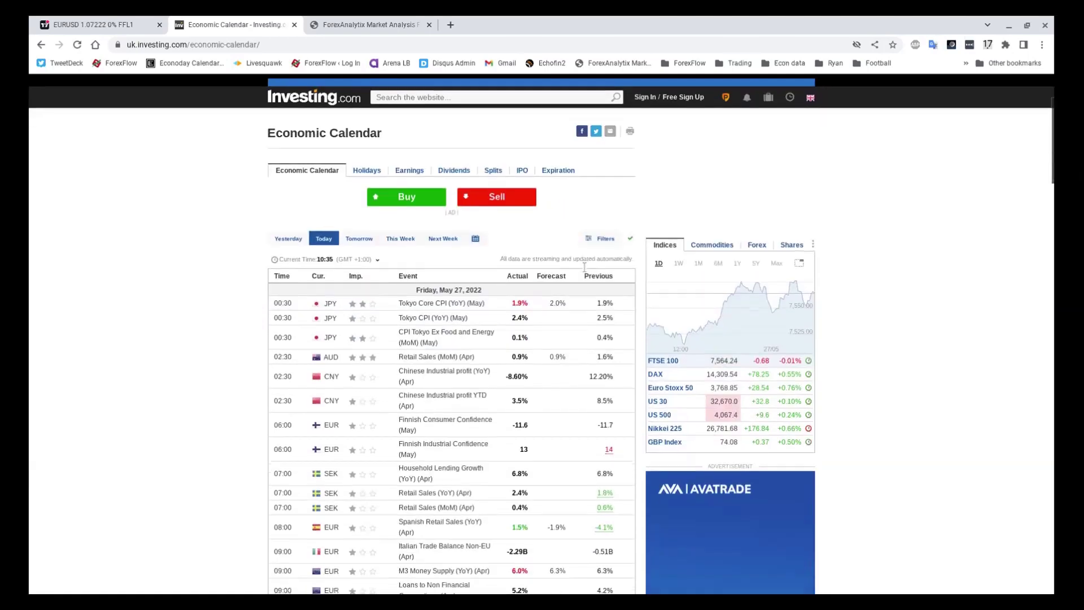
scroll(576, 342, "up", 1)
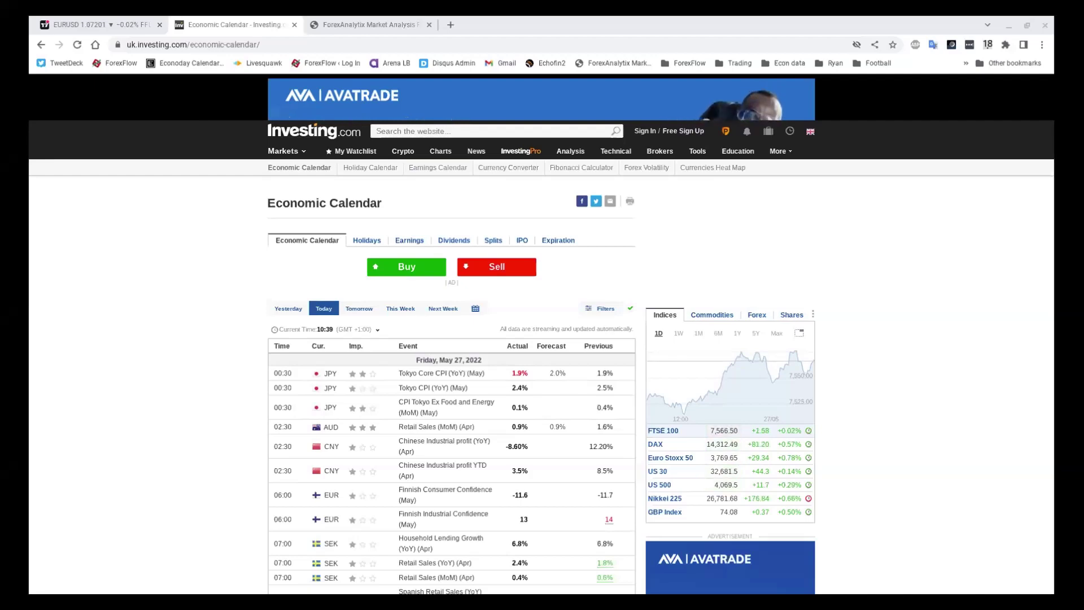
Scroll down to Friday's 13:30 and 15:00 USD releases, including Core PCE and Michigan sentiment
scroll(284, 441, "down", 1)
scroll(285, 442, "down", 5)
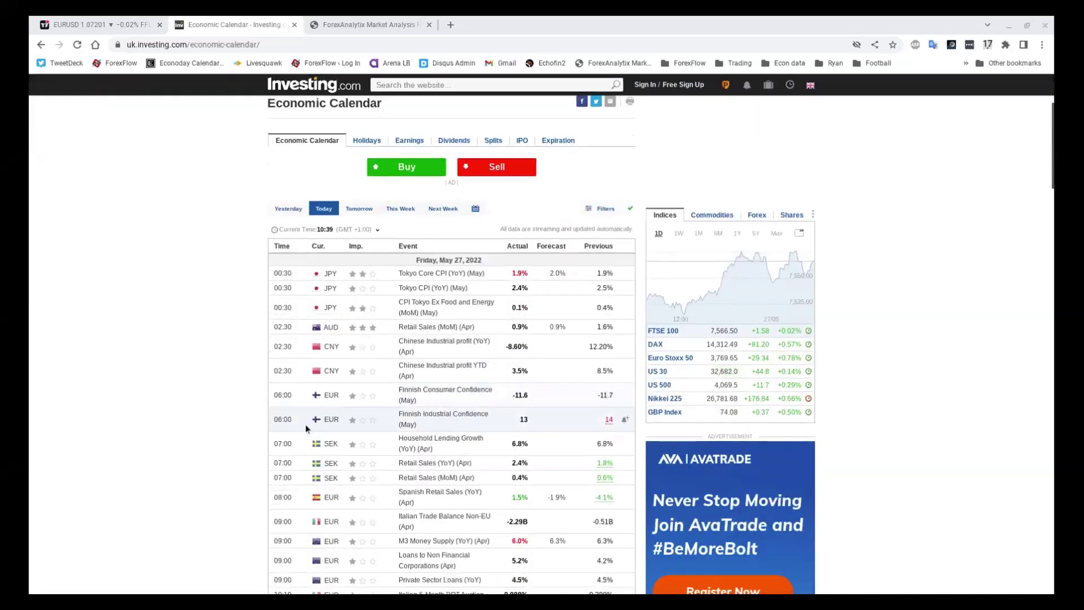
scroll(508, 308, "down", 2)
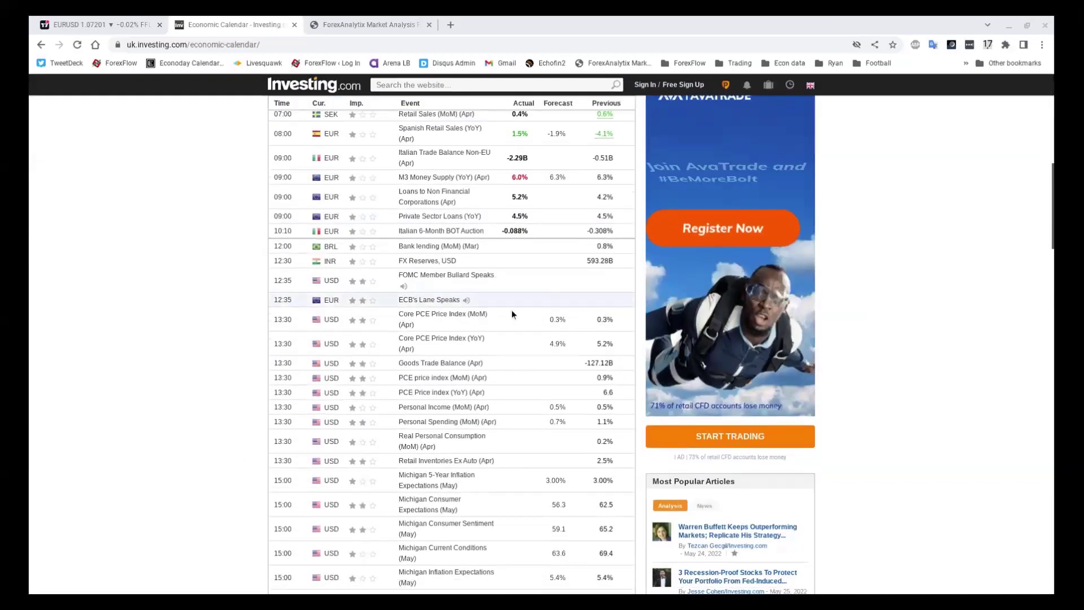
scroll(909, 205, "down", 1)
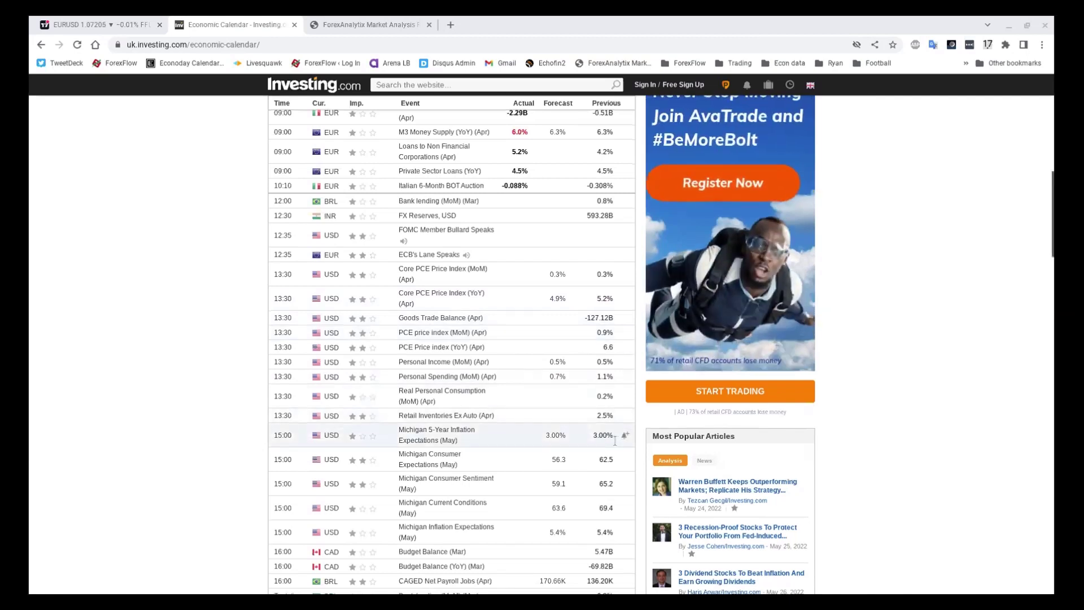
scroll(614, 440, "down", 1)
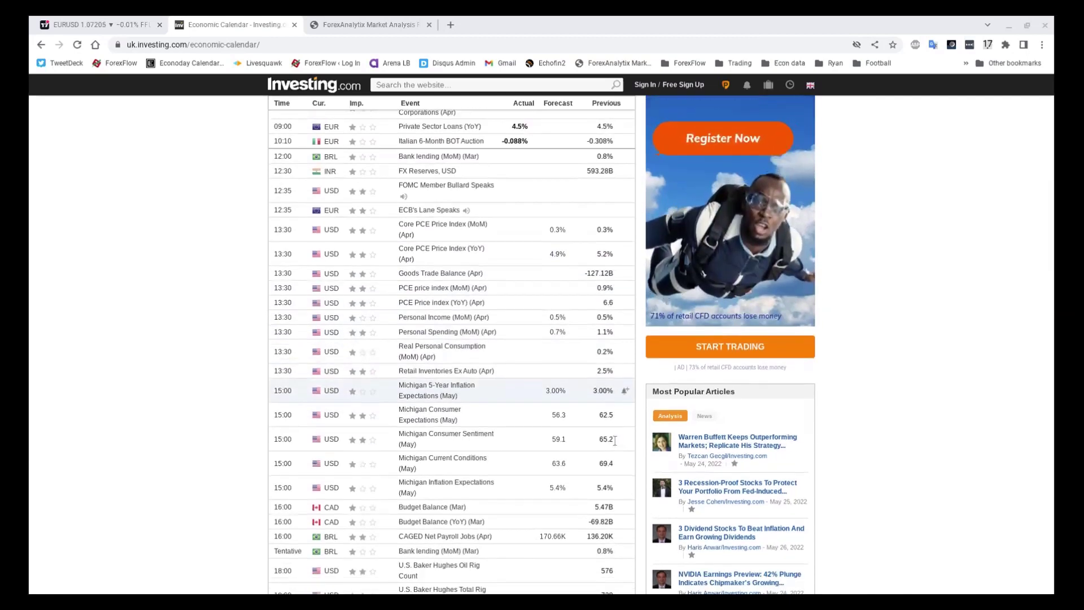
Scroll once more through the economic calendar to finish reviewing it
scroll(604, 445, "down", 1)
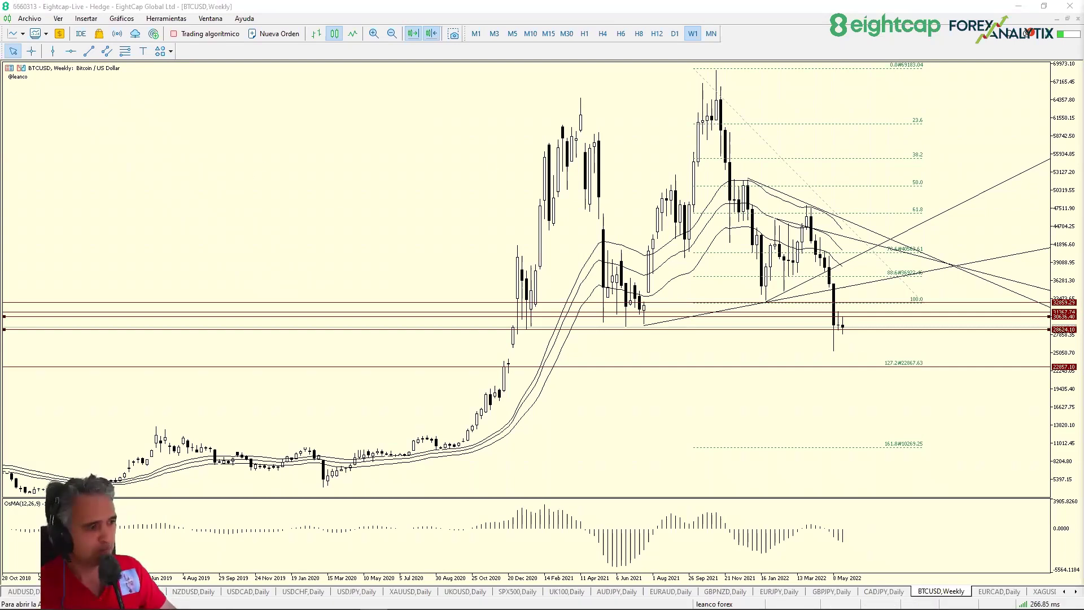
left_click(31, 51)
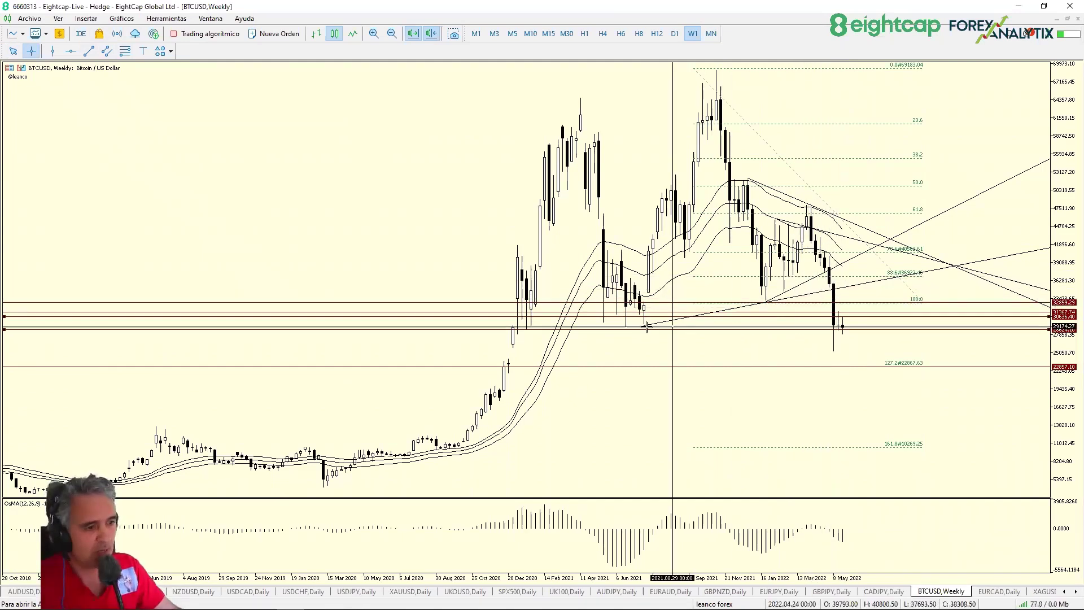
left_click_drag(639, 328, 935, 266)
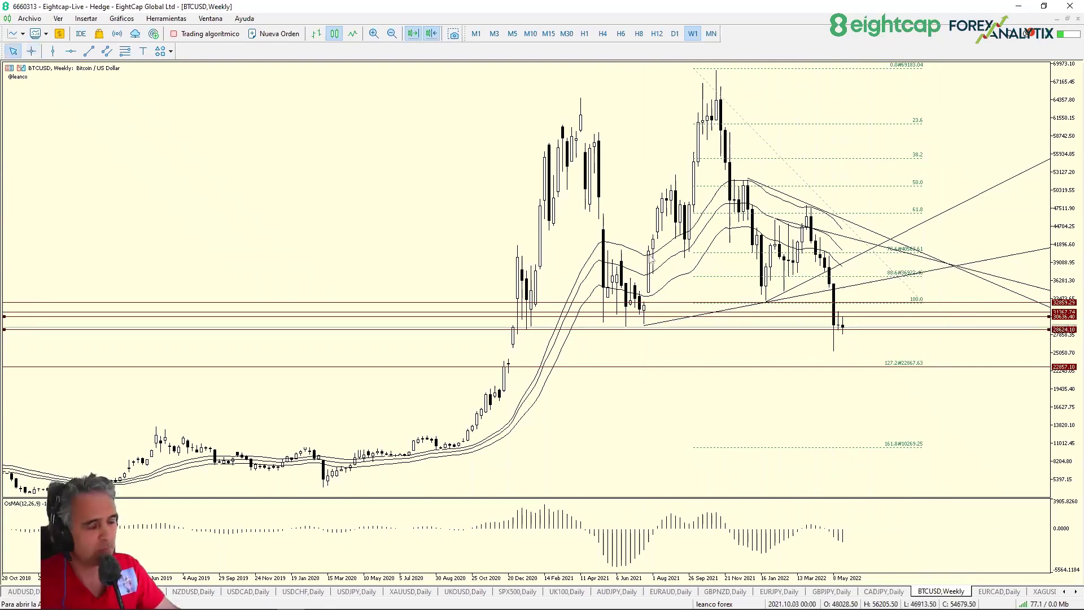
left_click(31, 51)
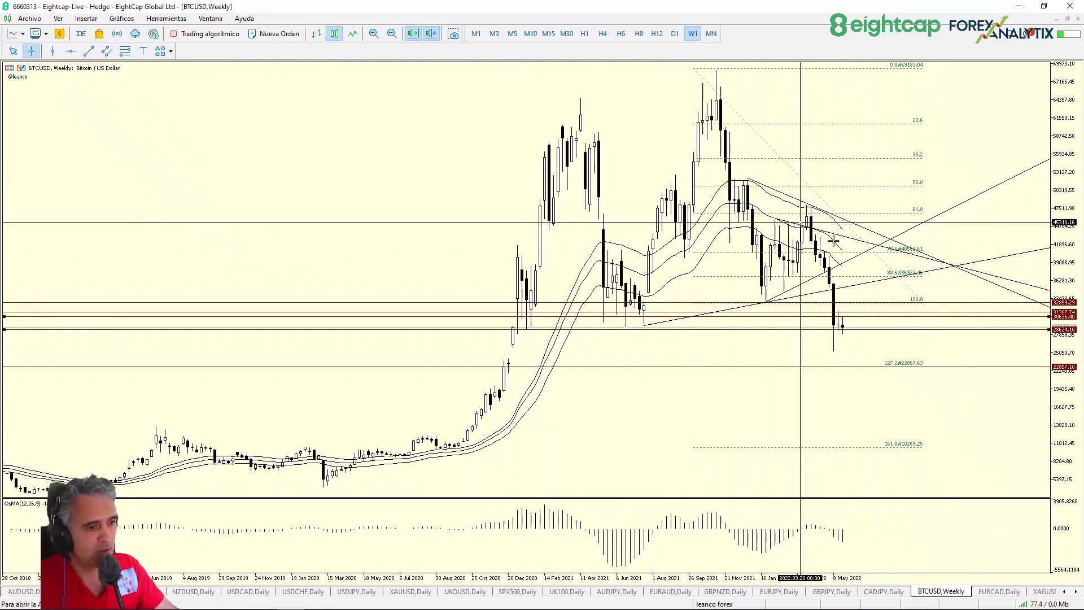
key("Escape")
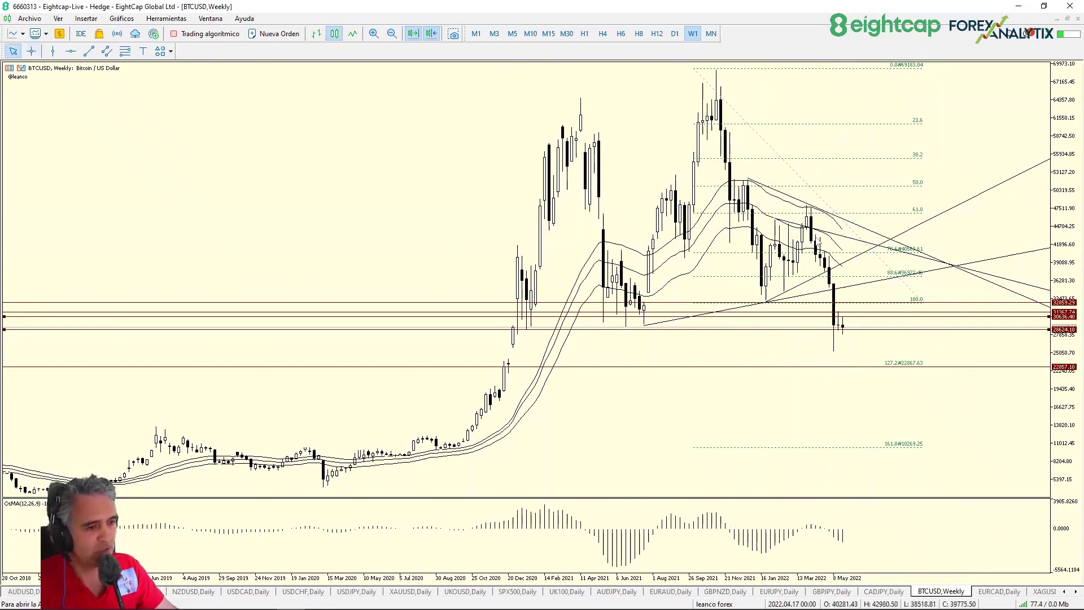
double_click(773, 199)
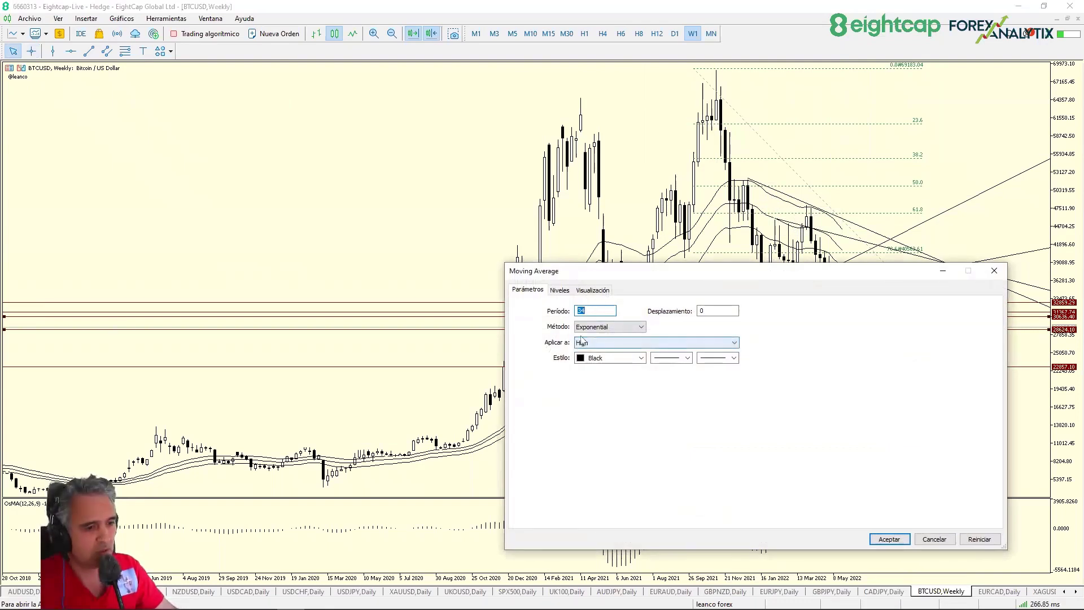
left_click(995, 272)
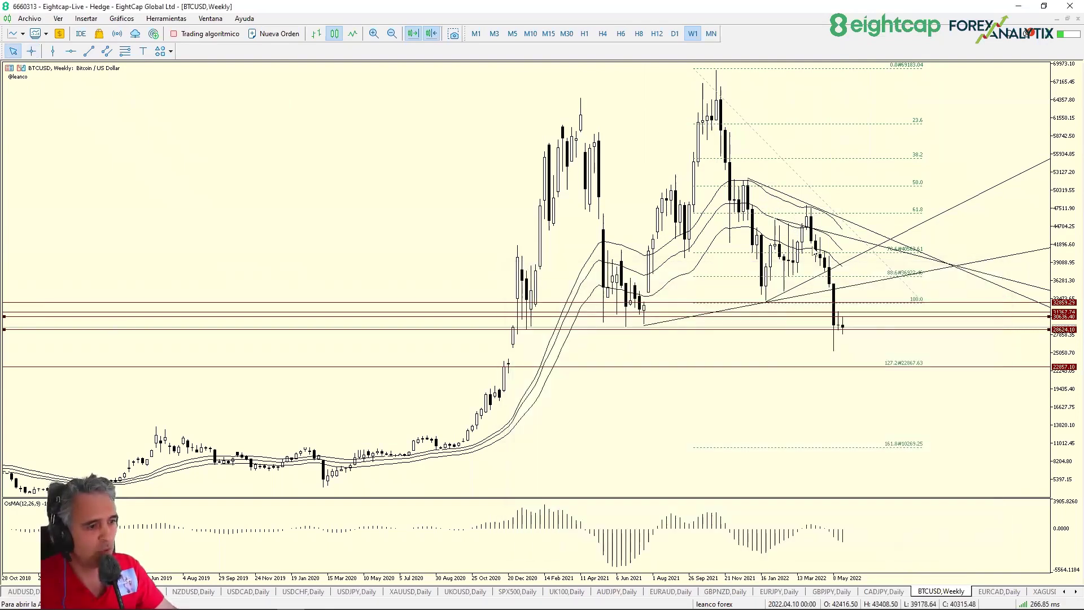
double_click(766, 220)
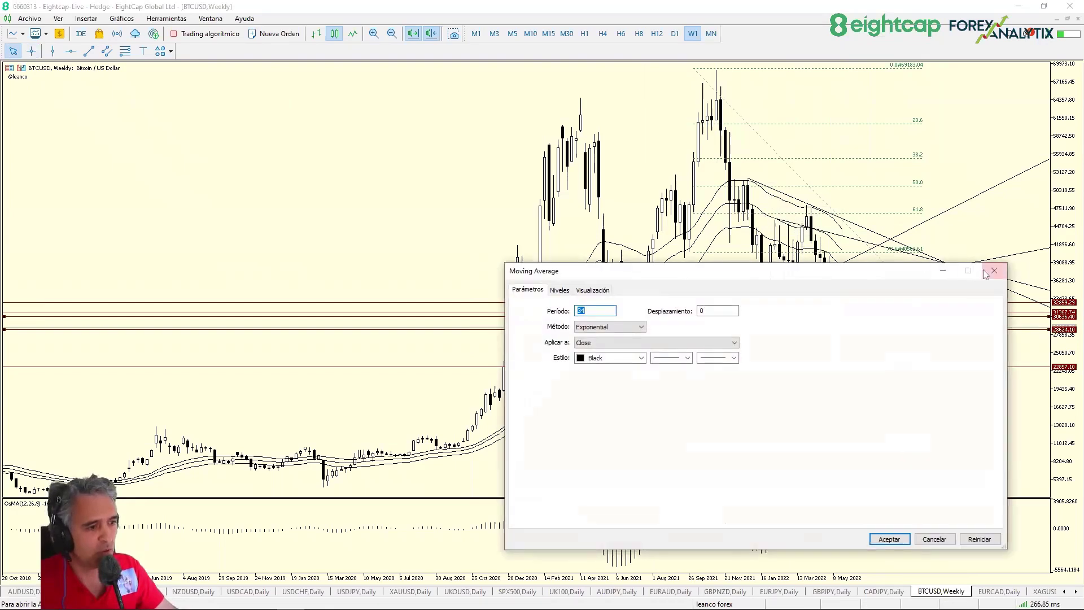
left_click(985, 273)
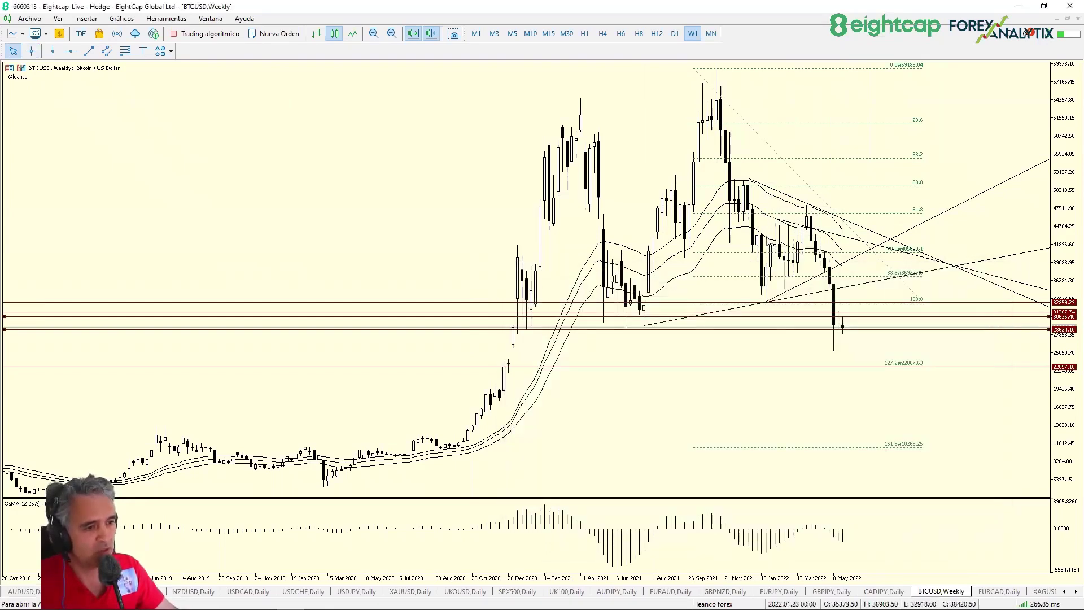
double_click(790, 244)
left_click(993, 271)
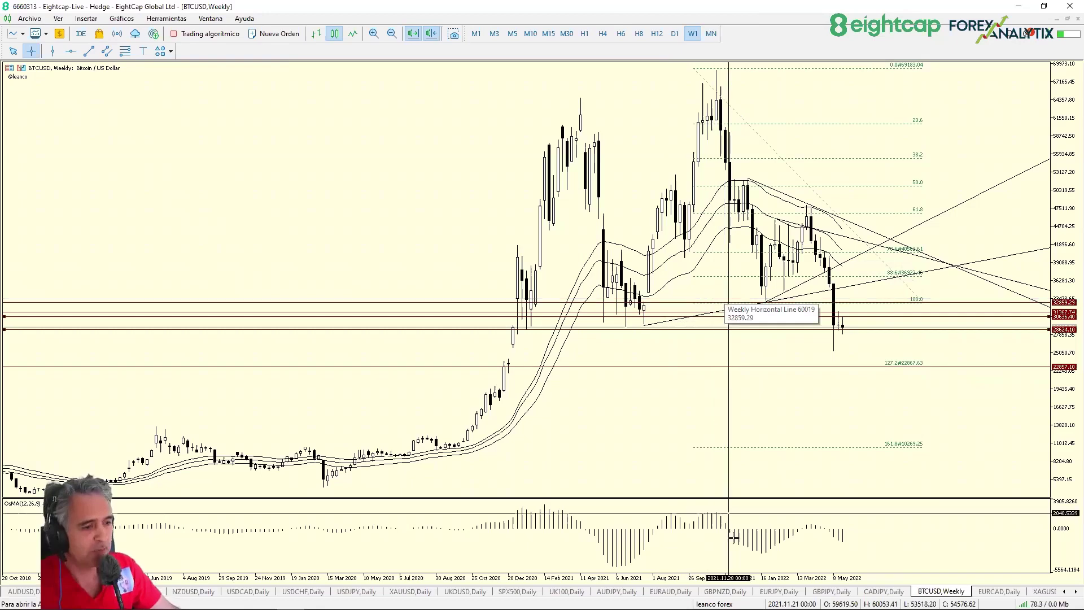
Open the OsMA histogram's properties and close them without changes
double_click(757, 536)
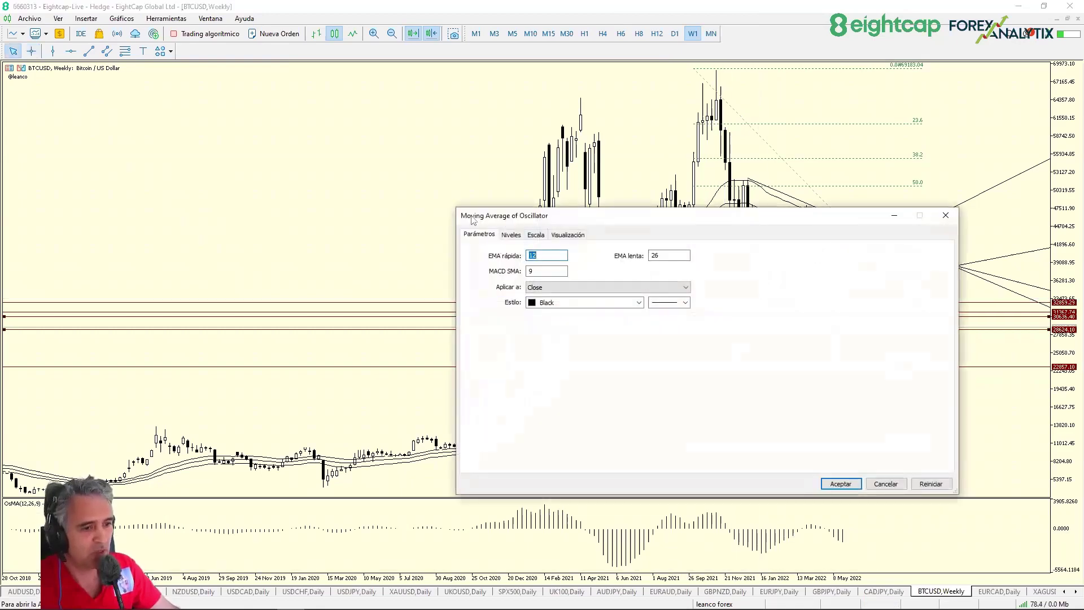
left_click(946, 216)
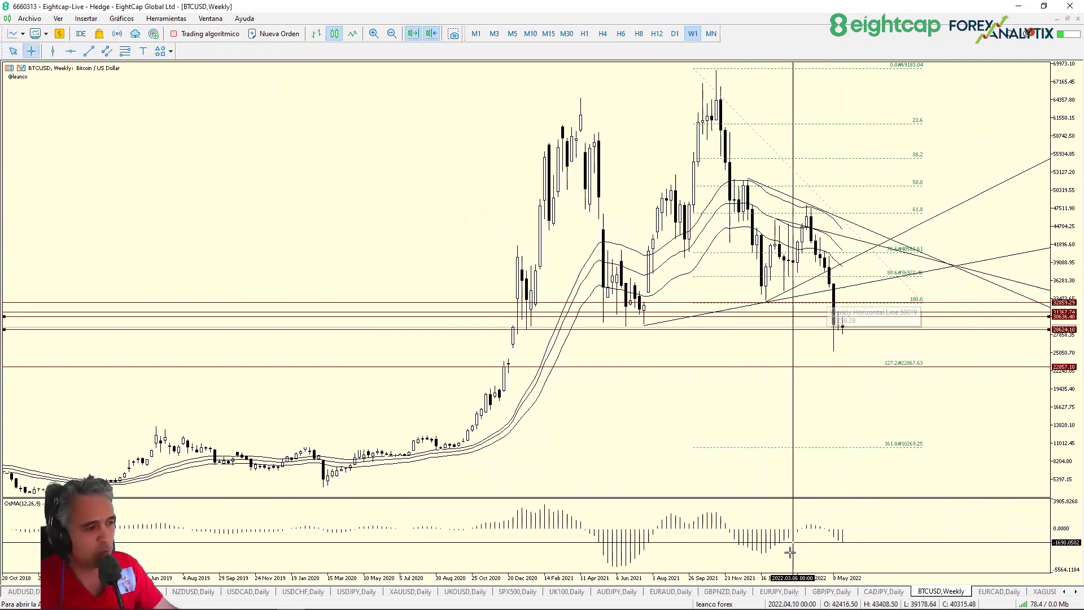
mouse_move(831, 531)
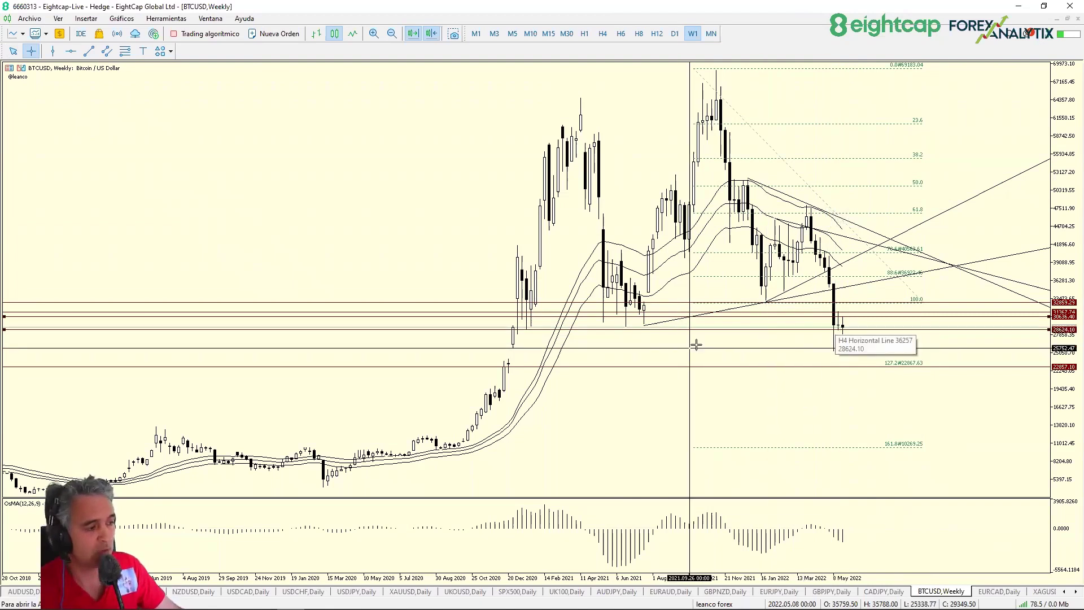
Drag the horizontal line through about 27682, 31543, 34438 and 35666, finally dropping it near 23471
left_click_drag(696, 345, 721, 335)
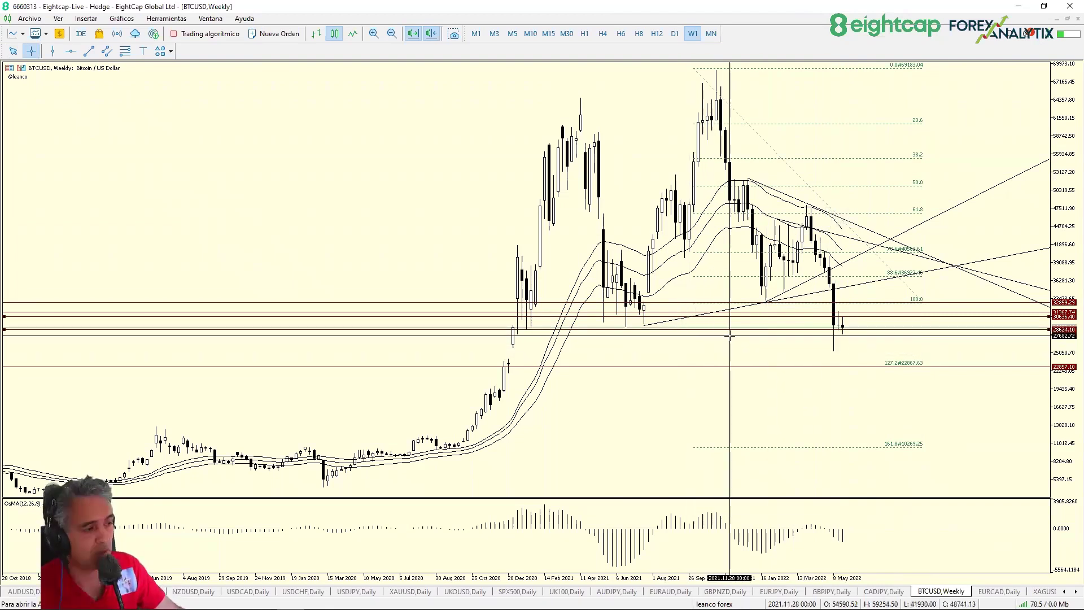
left_click_drag(730, 335, 849, 287)
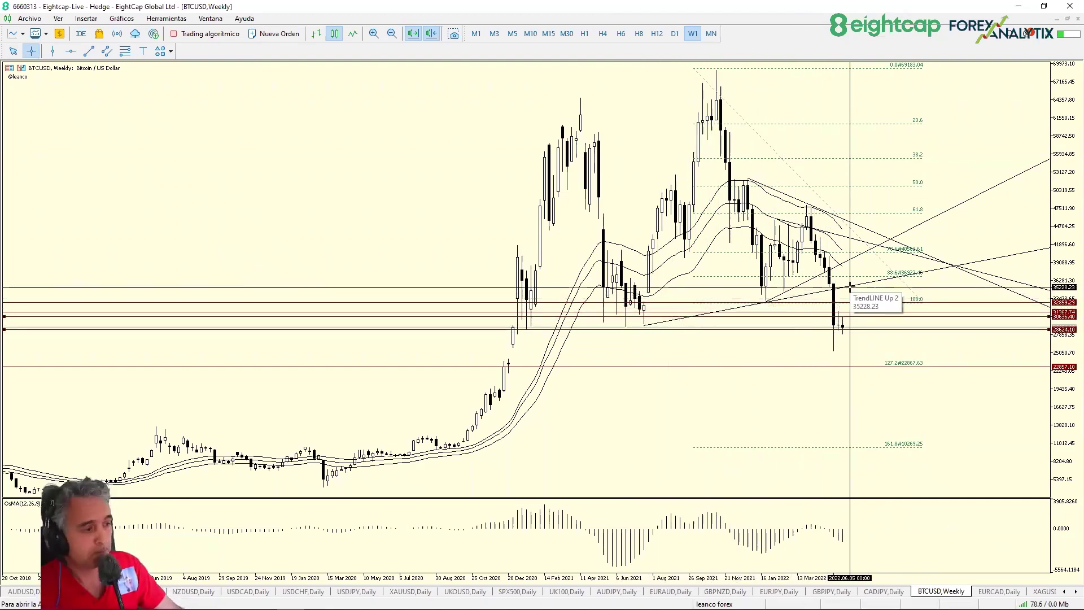
mouse_move(849, 287)
left_mouse_down()
mouse_move(708, 284)
mouse_move(835, 282)
mouse_move(816, 296)
mouse_move(835, 285)
mouse_move(829, 310)
mouse_move(867, 298)
left_mouse_up()
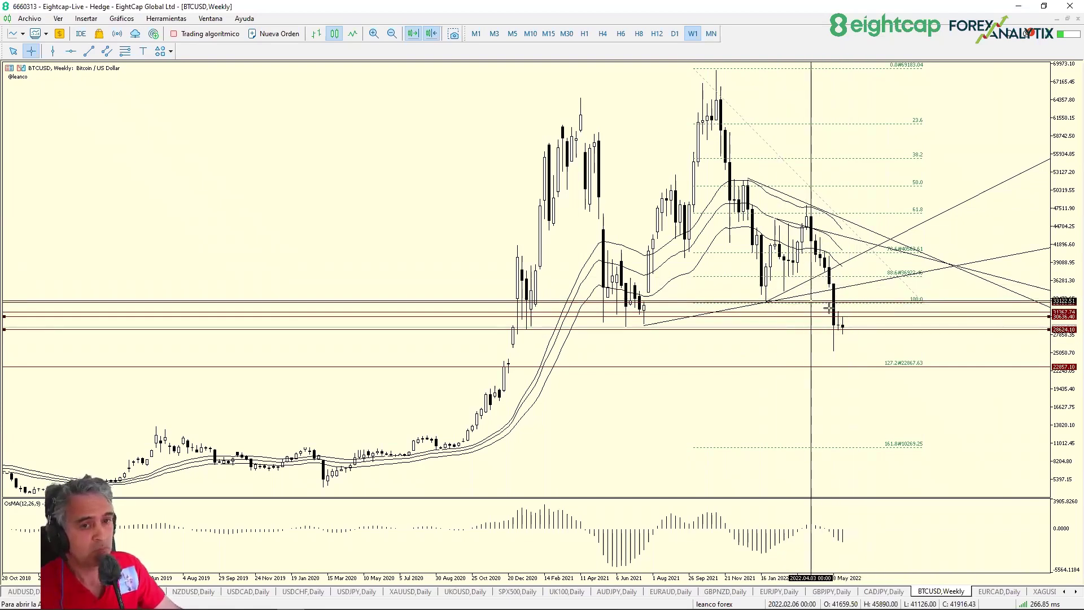
left_click_drag(848, 298, 847, 284)
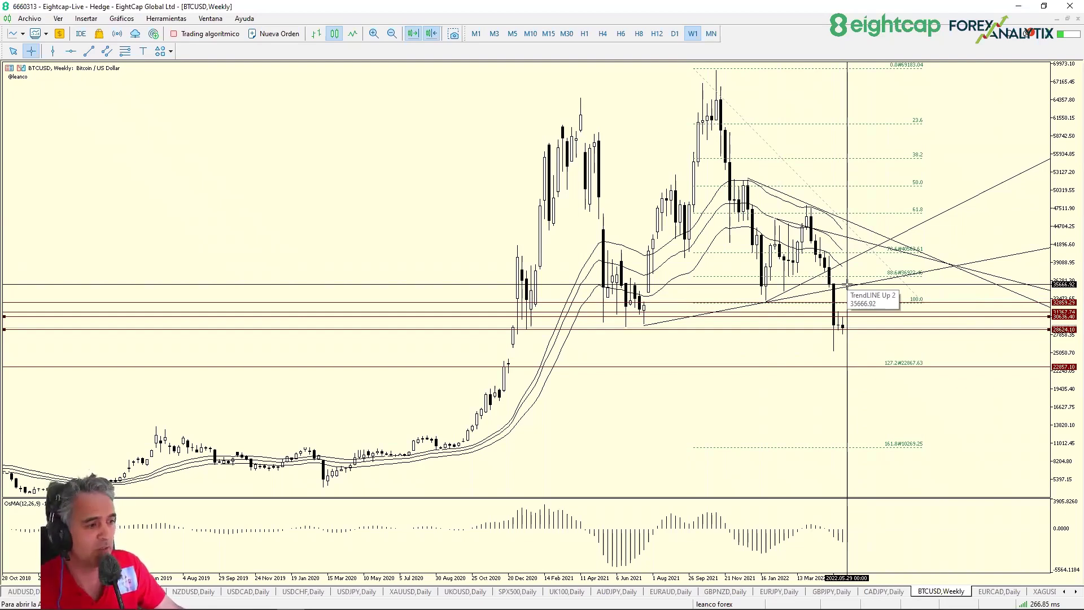
left_click_drag(847, 285, 942, 310)
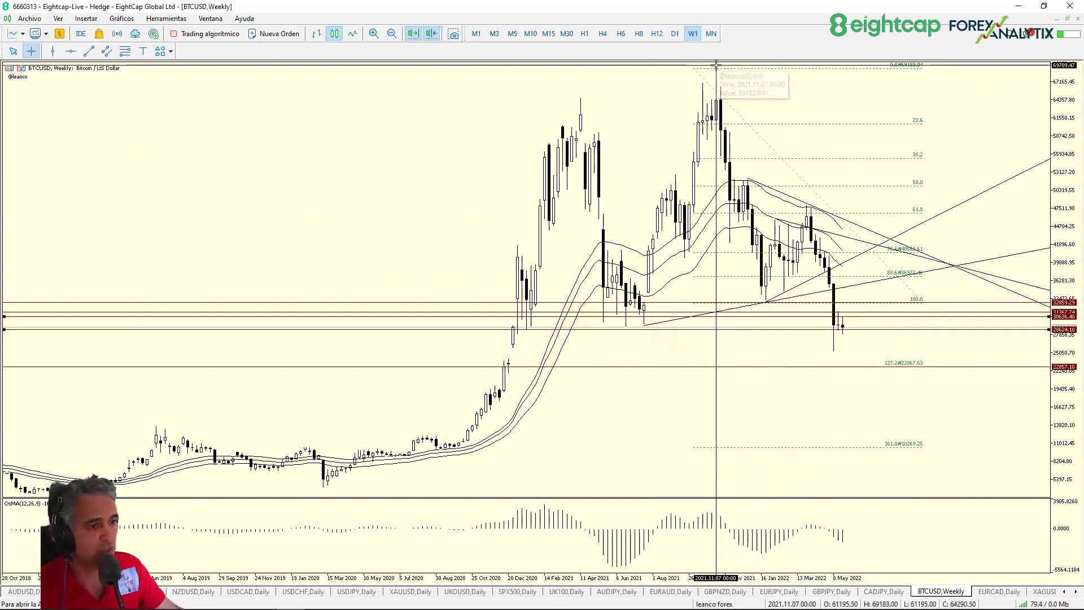
left_click_drag(723, 137, 720, 310)
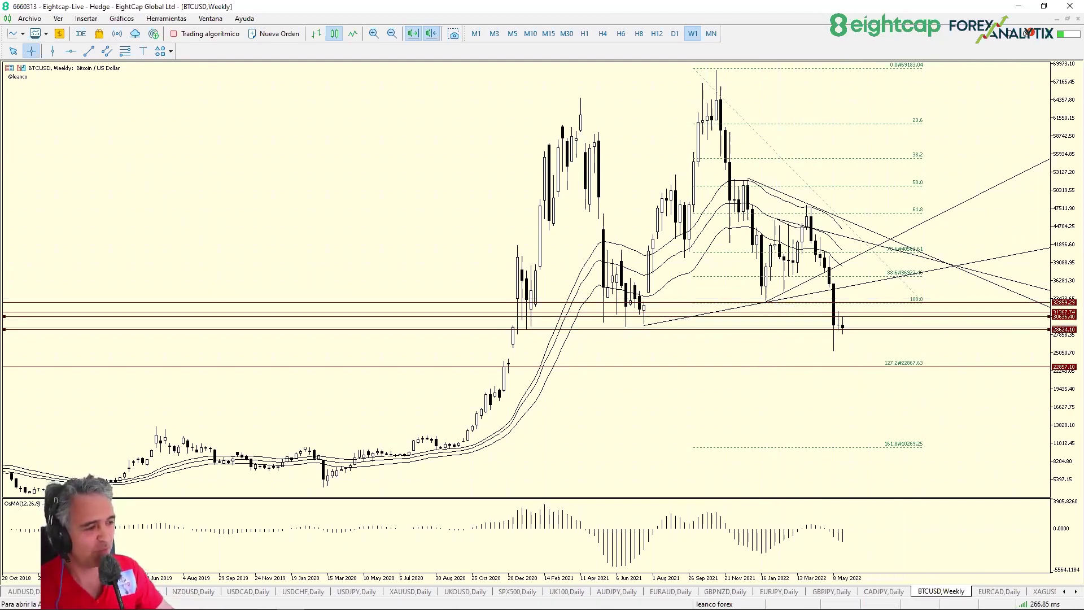
Switch BTCUSD to D1 and measure the bars from 12 May to 27 May
left_click(675, 34)
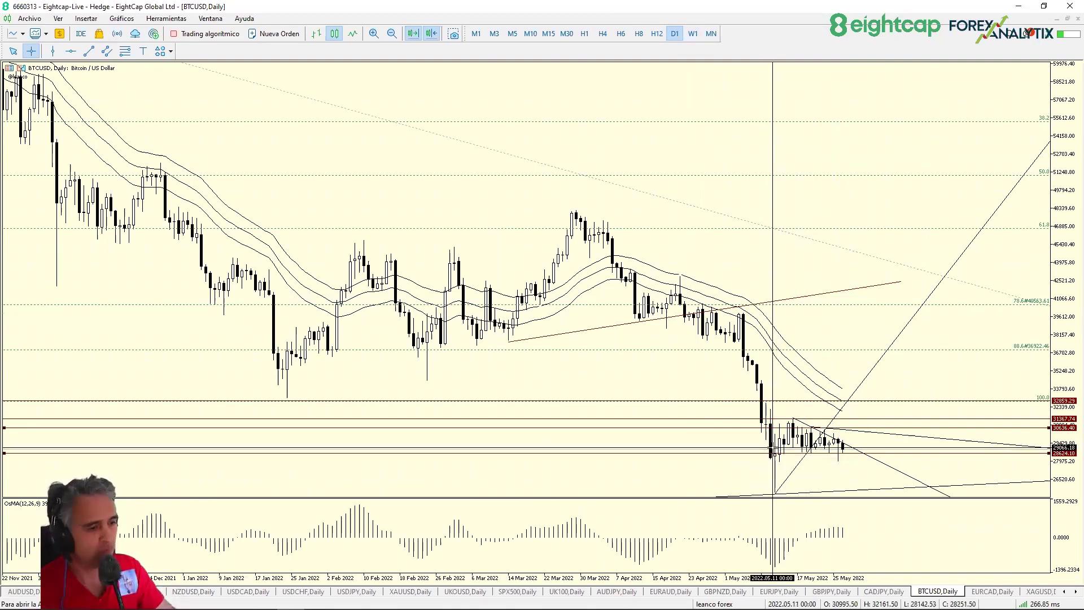
left_click_drag(773, 451, 845, 451)
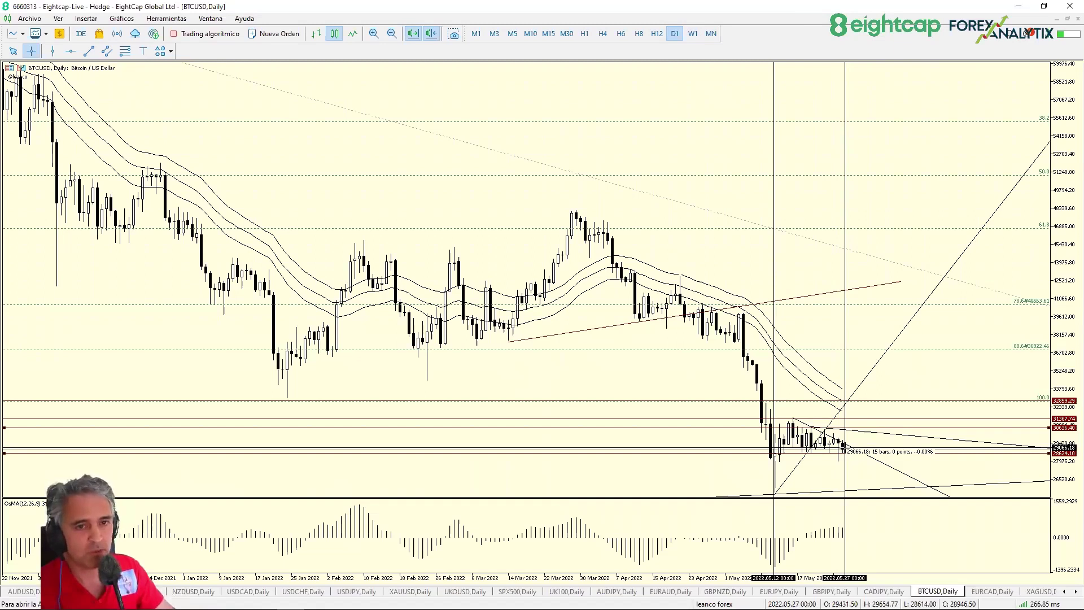
left_click_drag(844, 451, 845, 451)
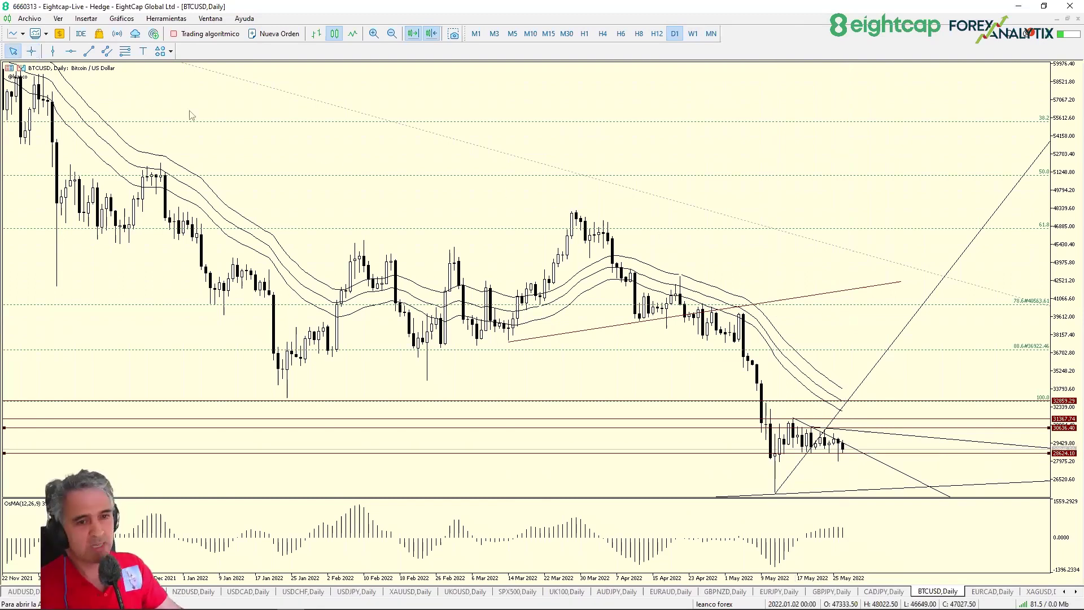
left_click(29, 53)
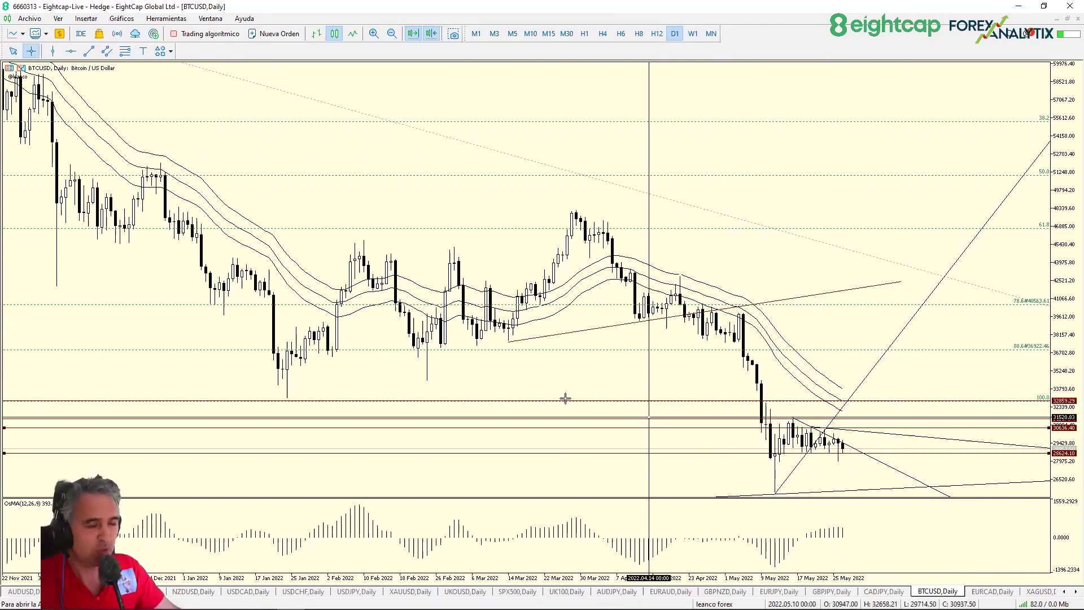
Switch BTCUSD to H4 and measure the rise from the 12 May low to recent bars
left_click(601, 34)
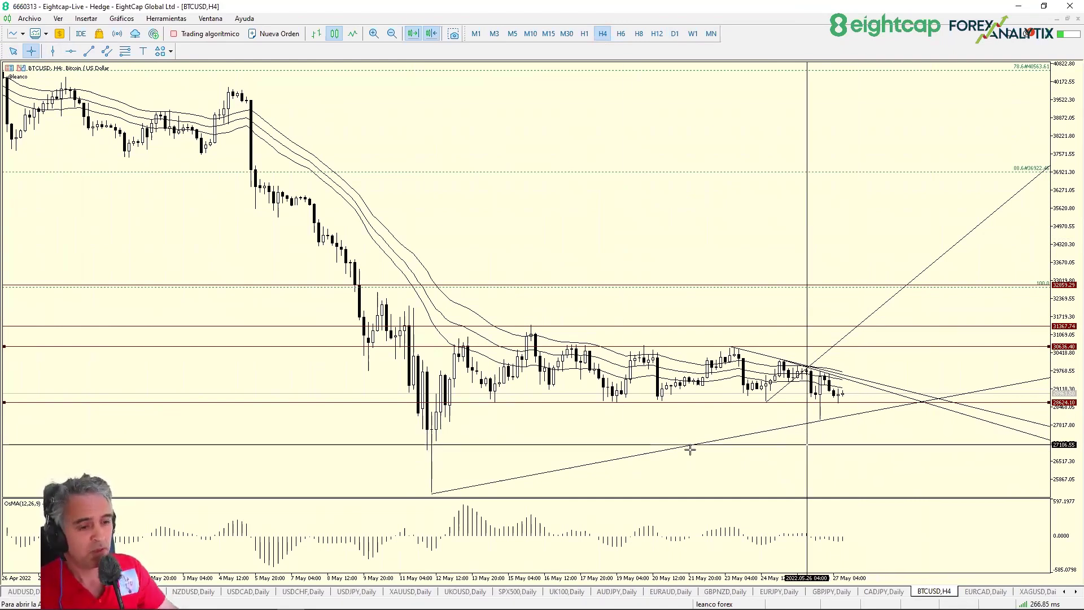
left_click_drag(435, 492, 979, 391)
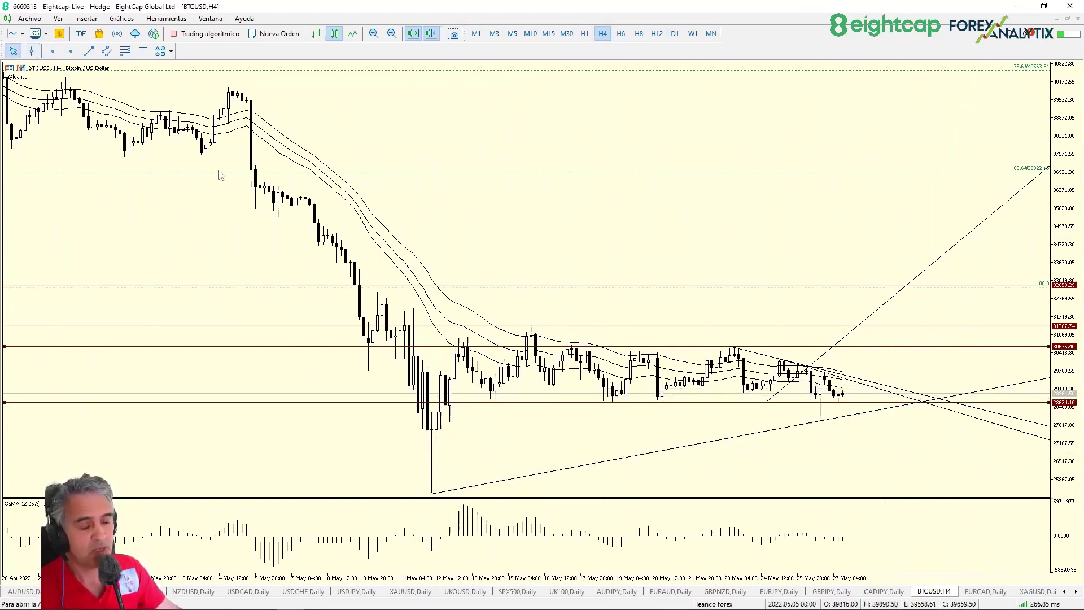
left_click(32, 51)
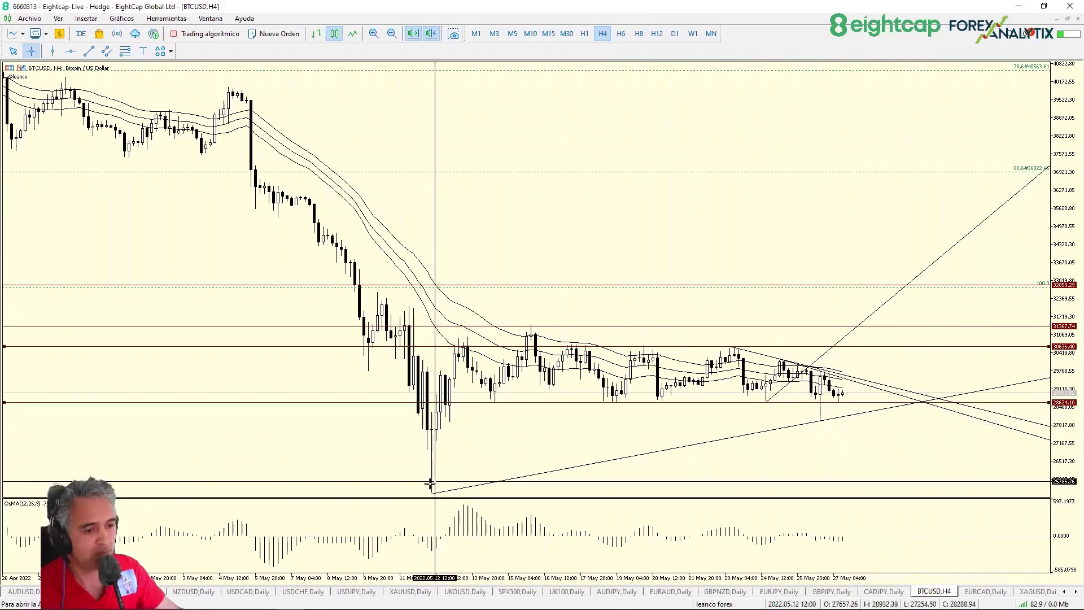
mouse_move(431, 494)
left_mouse_down()
mouse_move(926, 438)
mouse_move(1000, 383)
left_mouse_up()
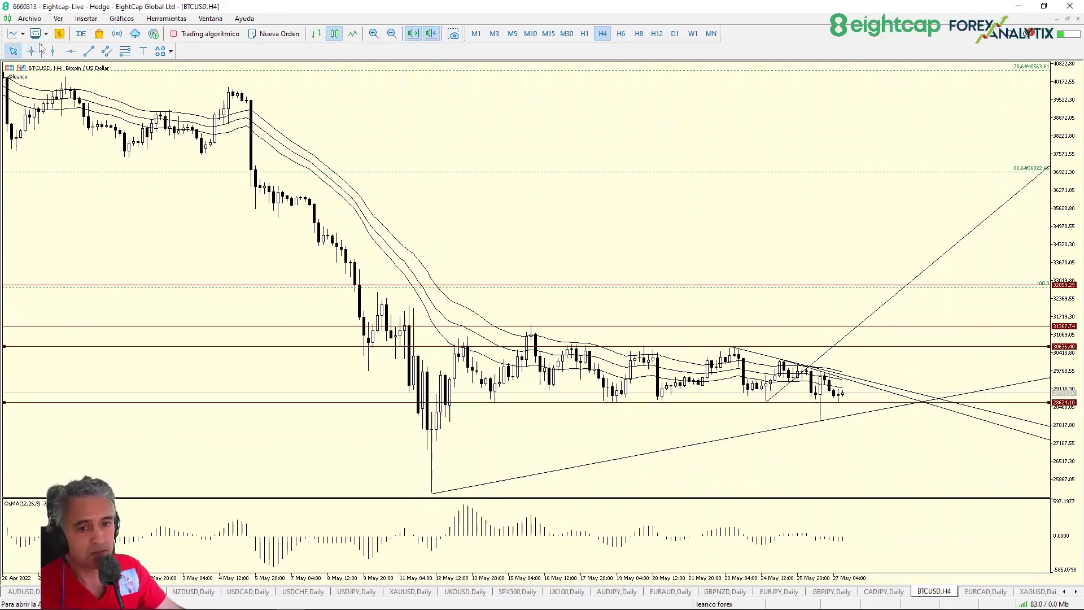
Draw a Fibonacci retracement from the late-May low to the 16 May high, extending its 100% anchor right
left_click(124, 51)
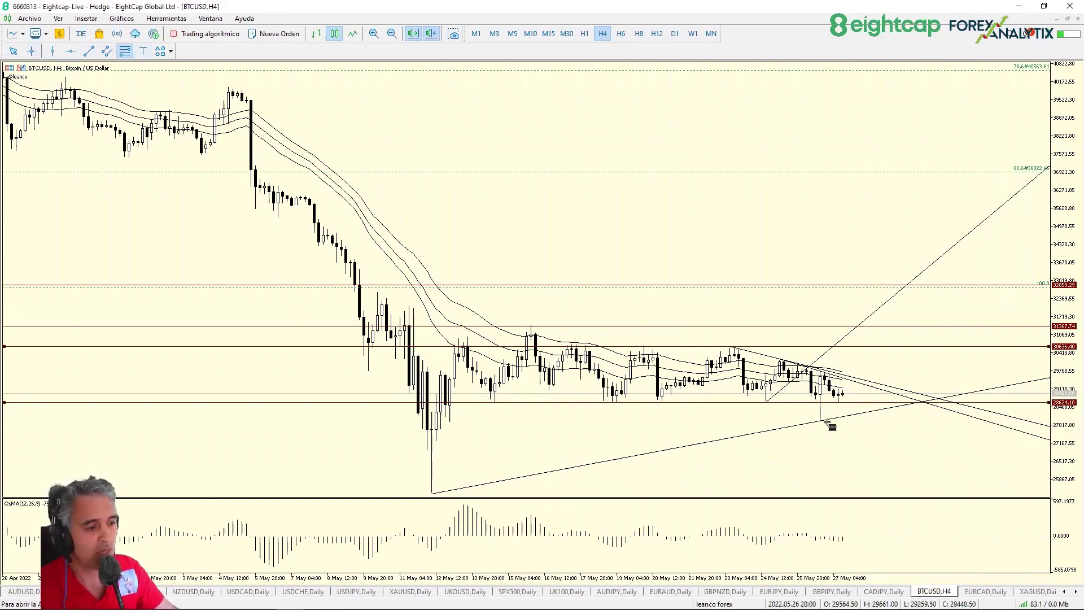
mouse_move(821, 421)
left_mouse_down()
mouse_move(714, 385)
mouse_move(535, 355)
mouse_move(503, 324)
left_mouse_up()
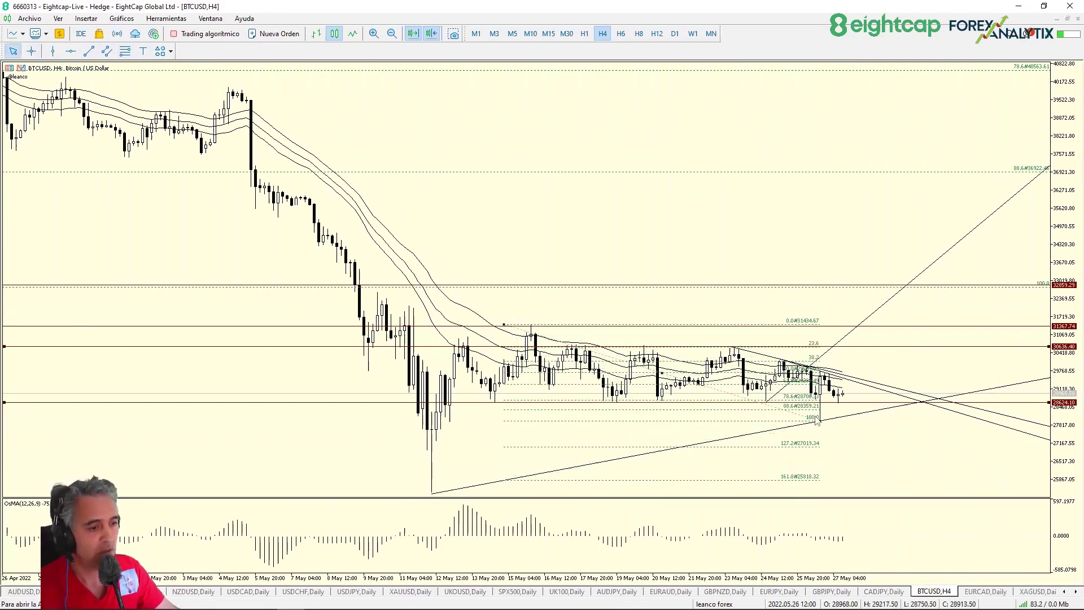
left_click_drag(819, 422, 922, 421)
Measure the 16 May drop and the 12–15 May rise, then shift the Fibonacci's 100 level further right
key("ctrl+f")
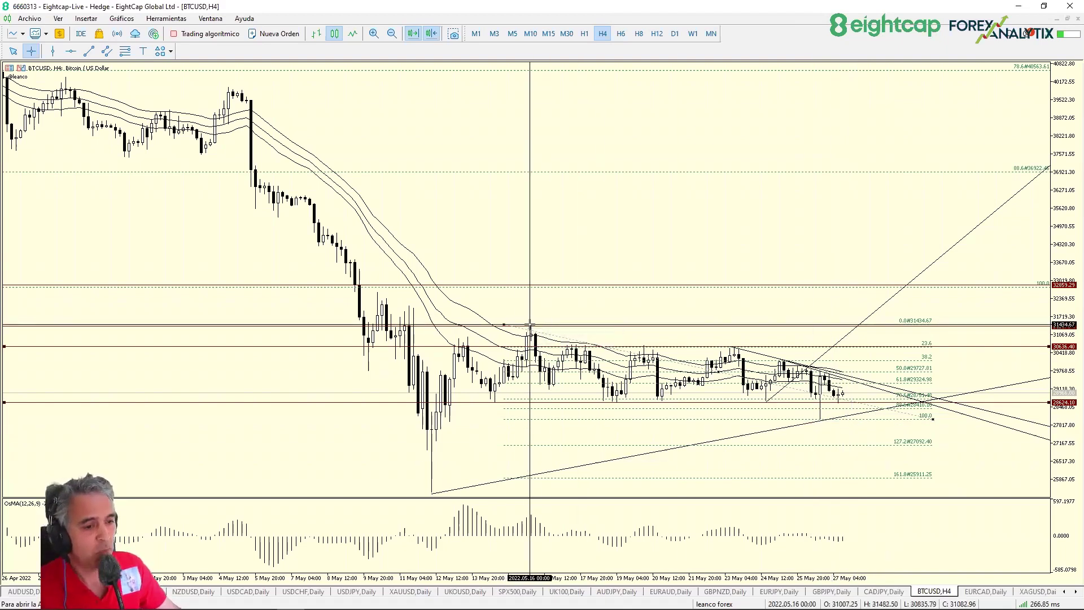
left_click_drag(530, 325, 519, 473)
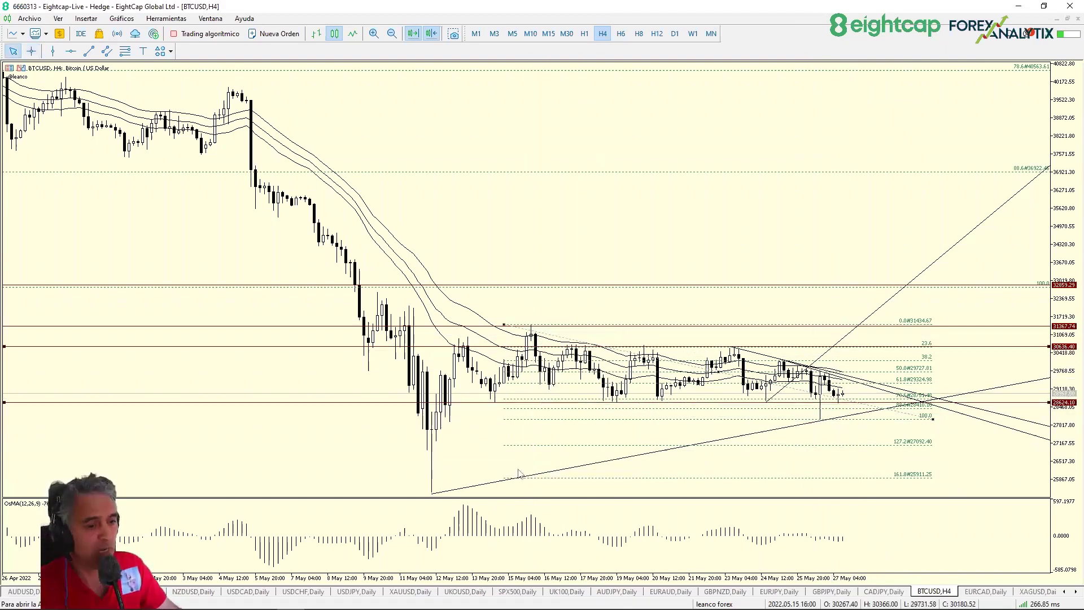
left_click(31, 51)
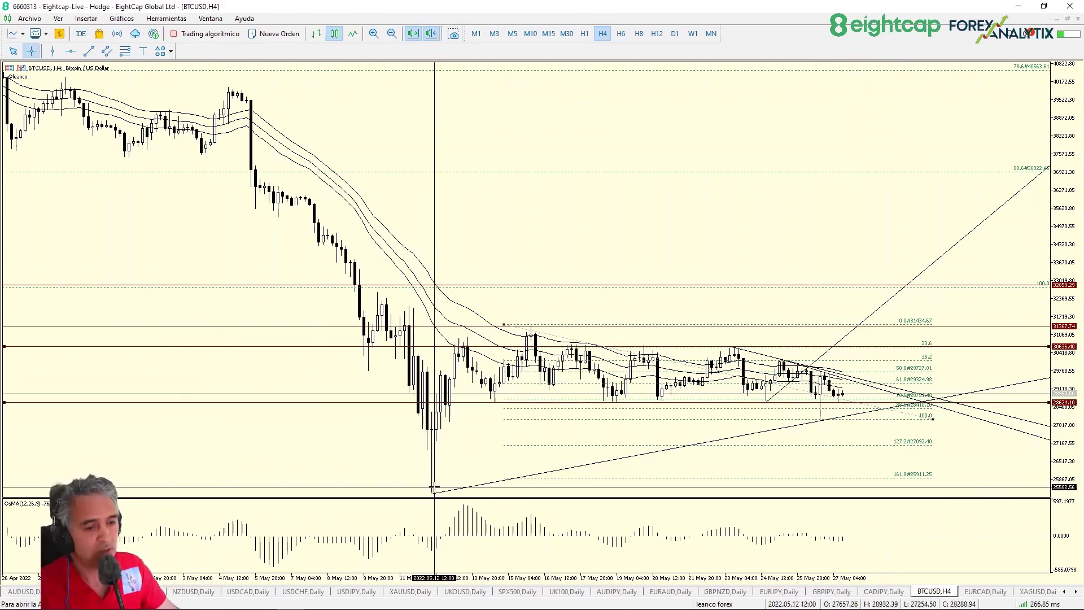
left_click_drag(432, 490, 825, 419)
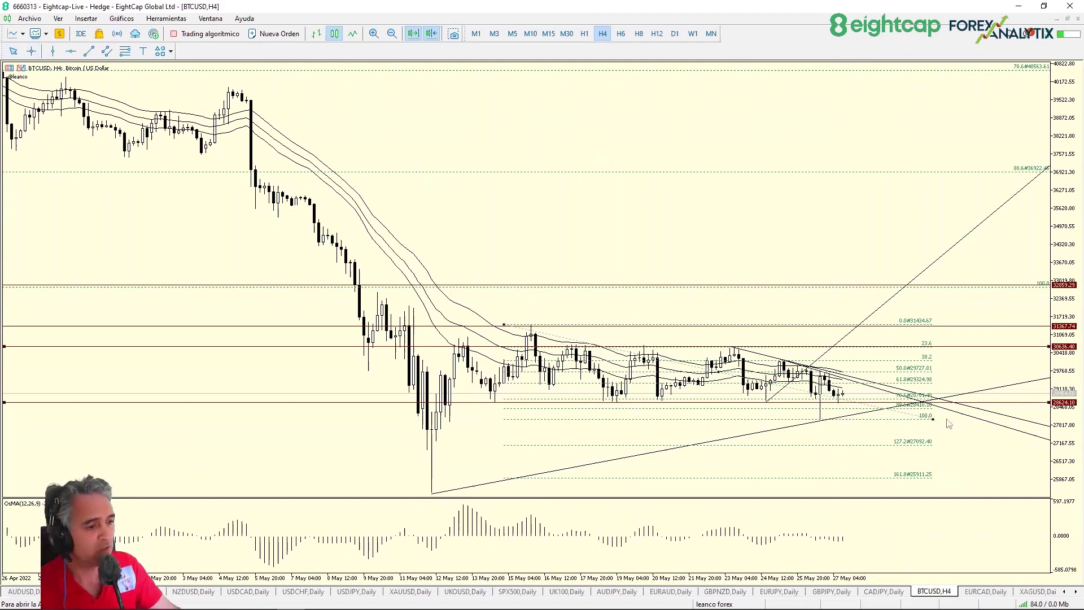
left_click_drag(933, 419, 960, 420)
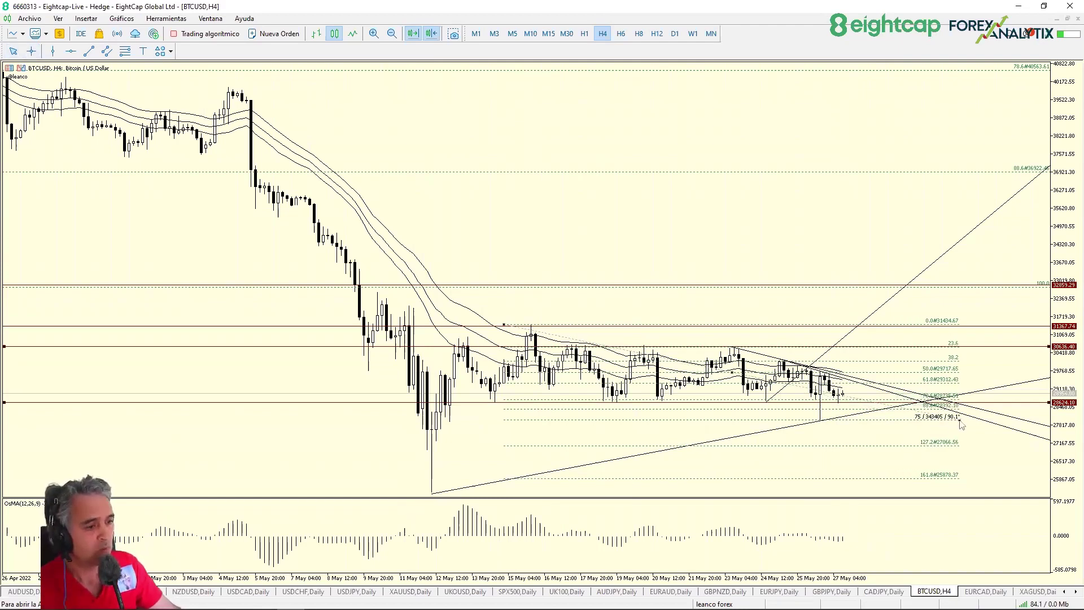
left_click(31, 51)
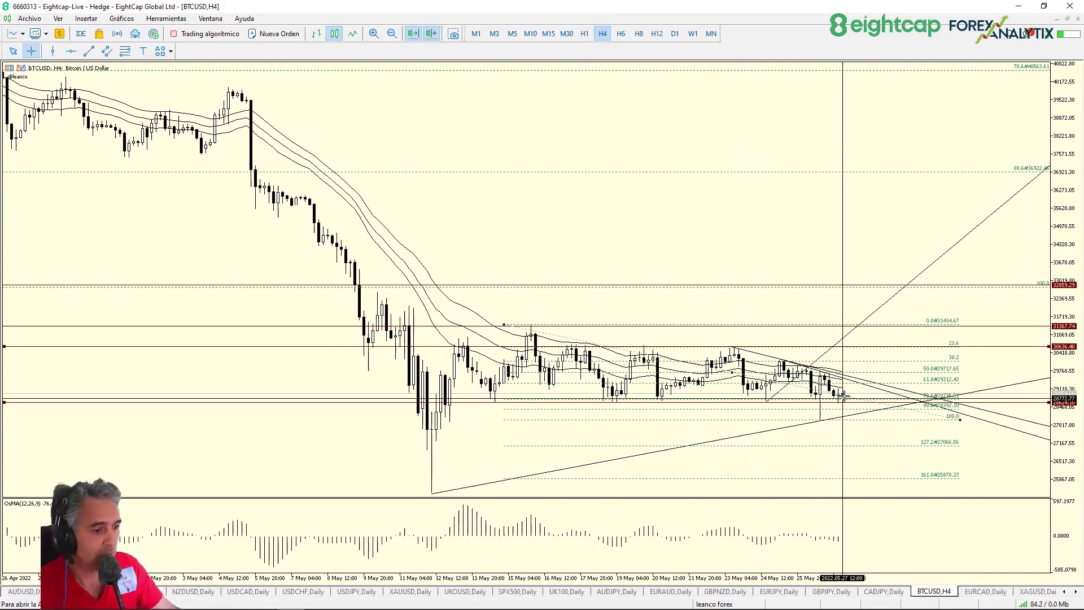
Place a horizontal price line at about 28366.38 just below the latest 4-hour candles
left_click_drag(844, 396, 862, 435)
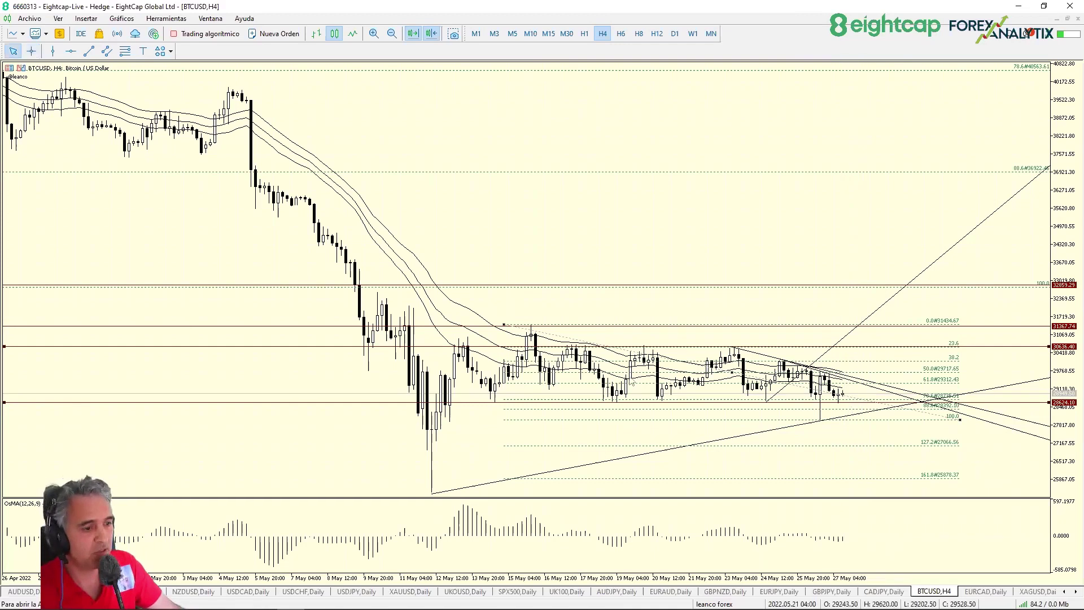
left_click(72, 51)
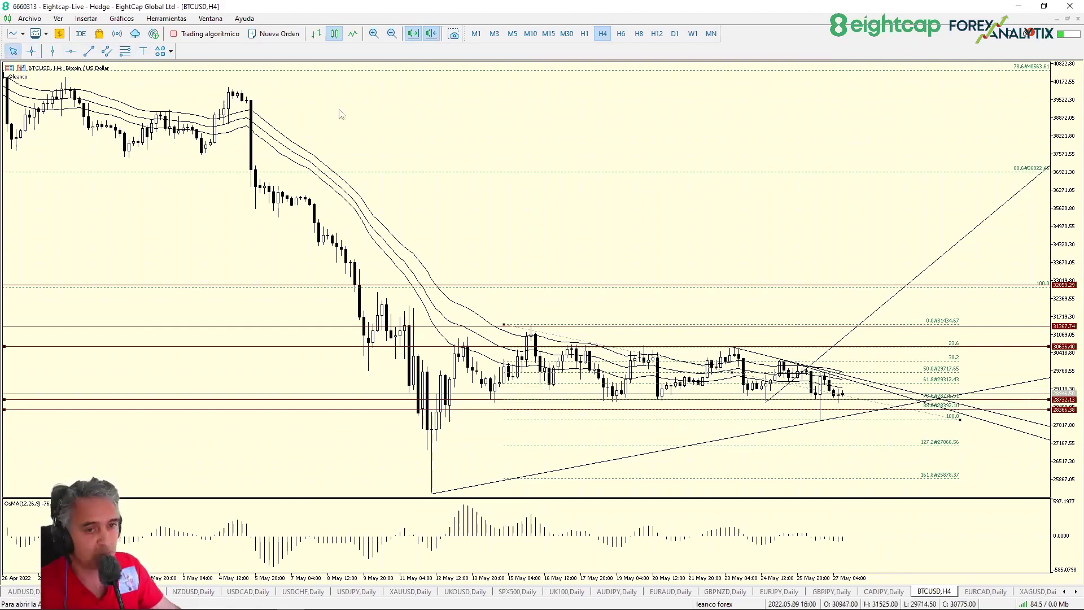
left_click(25, 36)
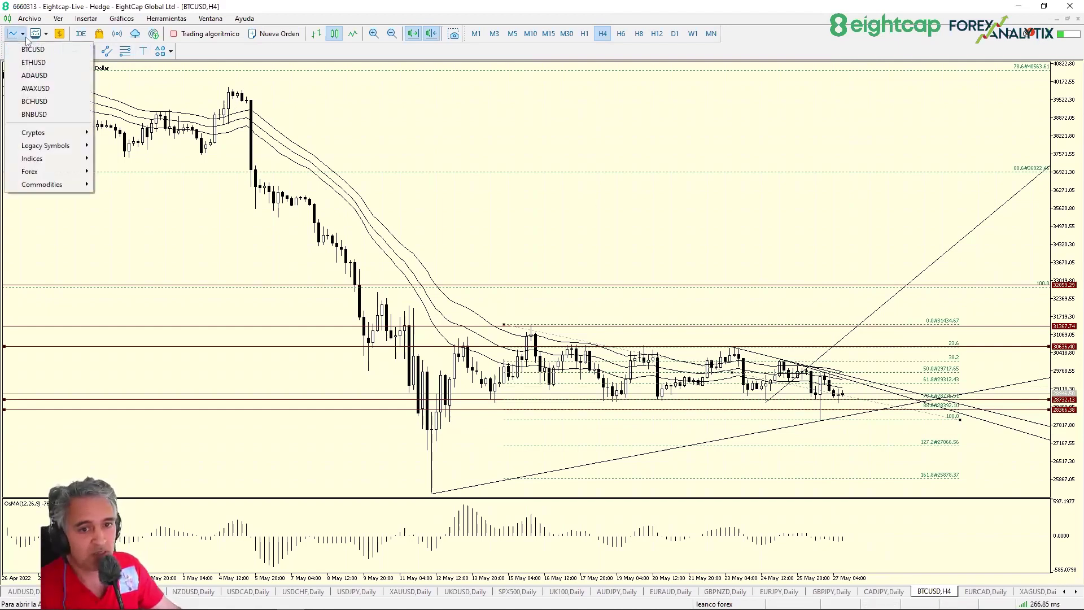
left_click(520, 126)
left_click(31, 52)
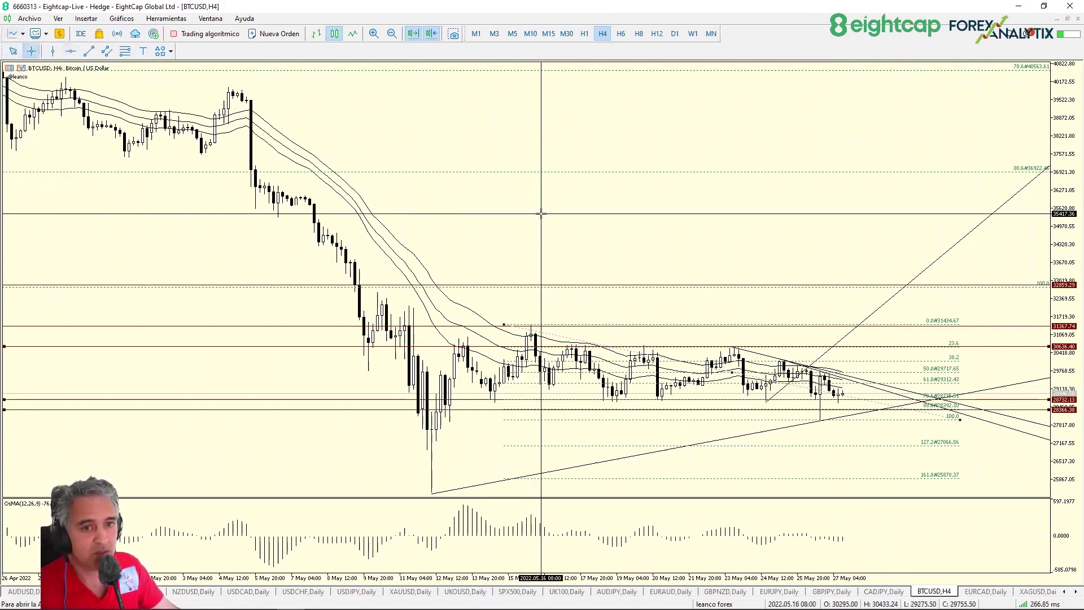
Zoom in one step, drag the horizontal price line lower, and measure the small move near the latest candles
left_click(374, 35)
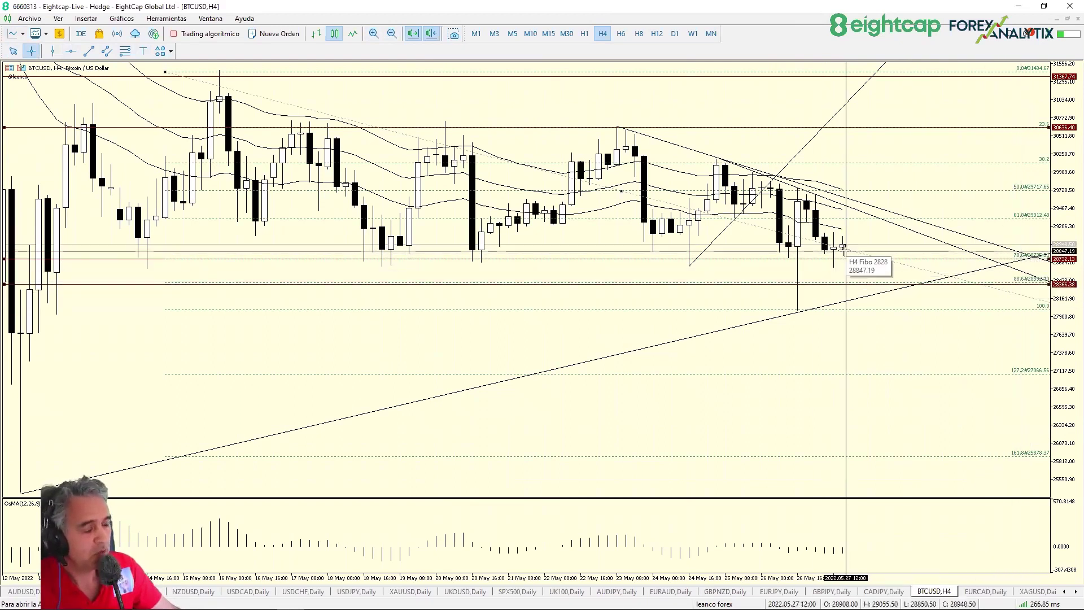
left_click_drag(845, 249, 882, 276)
left_click(30, 51)
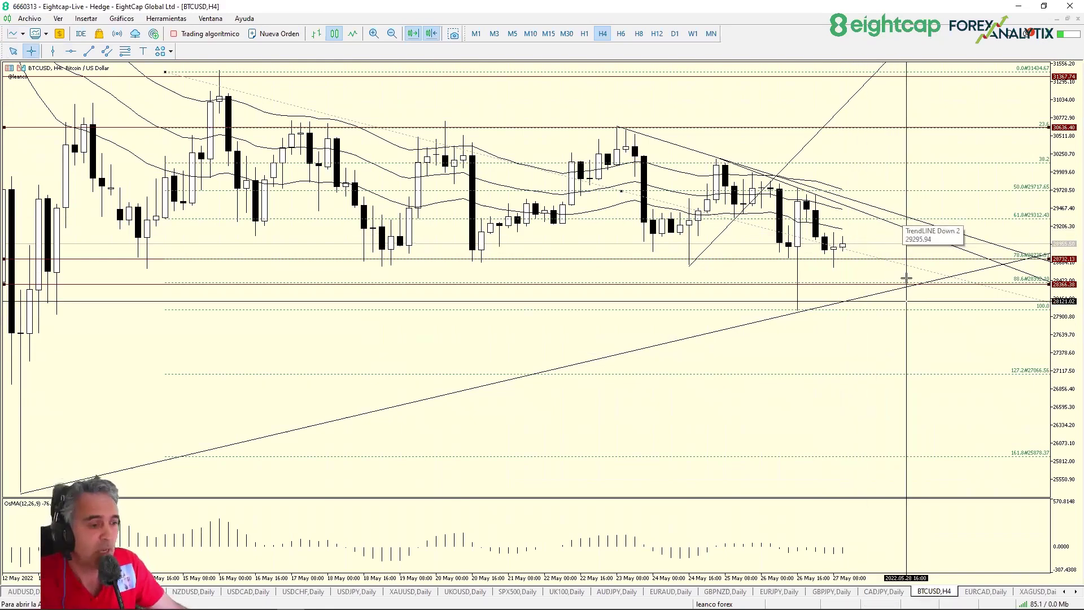
left_click_drag(898, 264, 947, 375)
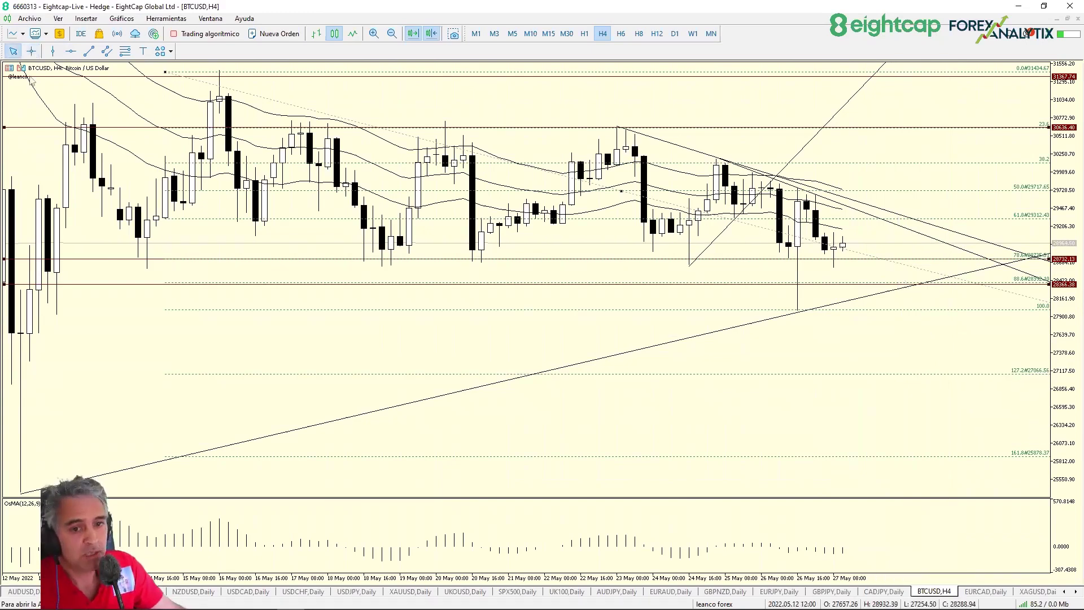
Place a BTCUSD horizontal line at the 50% Fibonacci level and measure the +3.44% rise
left_click(70, 51)
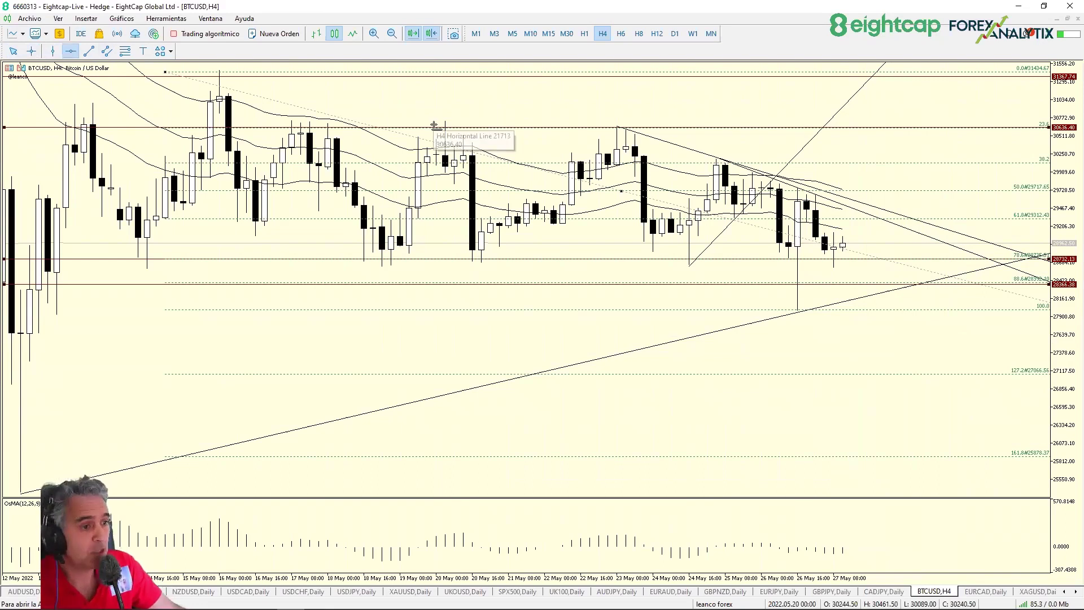
left_click(949, 168)
left_click_drag(949, 169, 997, 191)
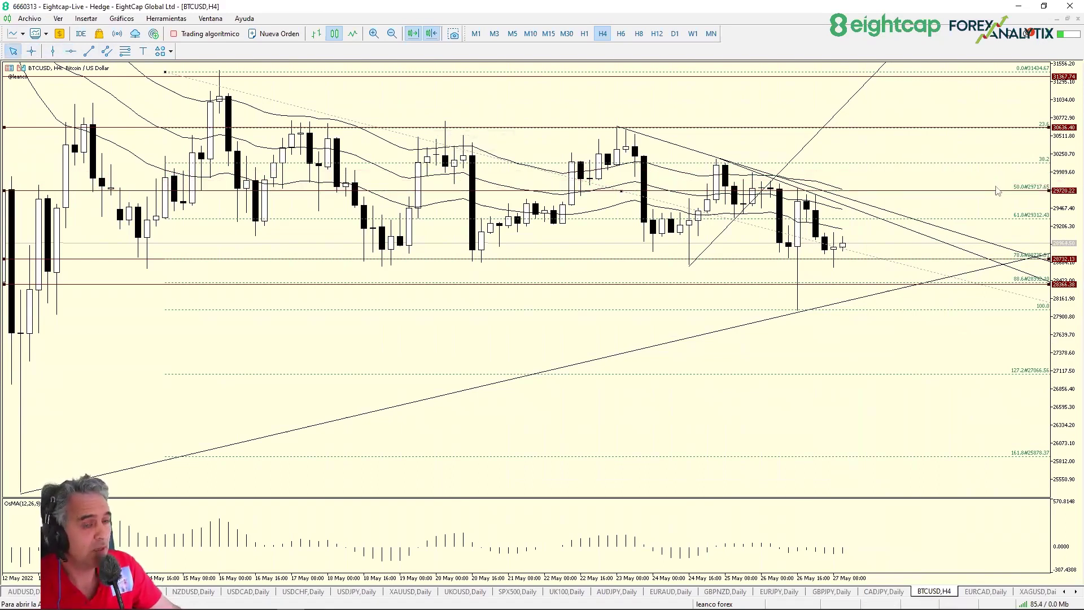
left_click(31, 52)
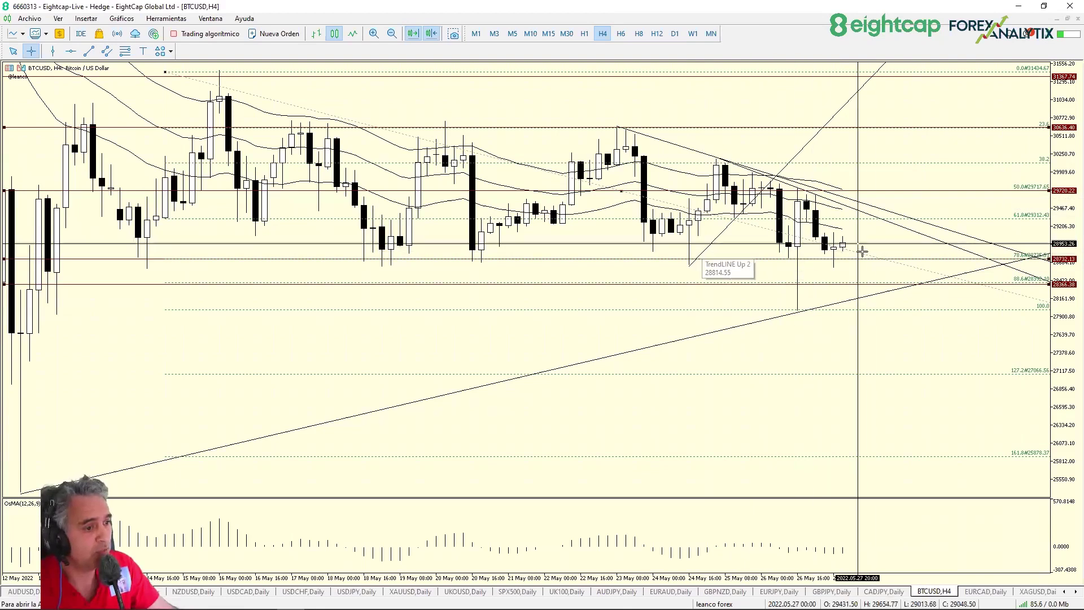
left_click_drag(885, 258, 883, 192)
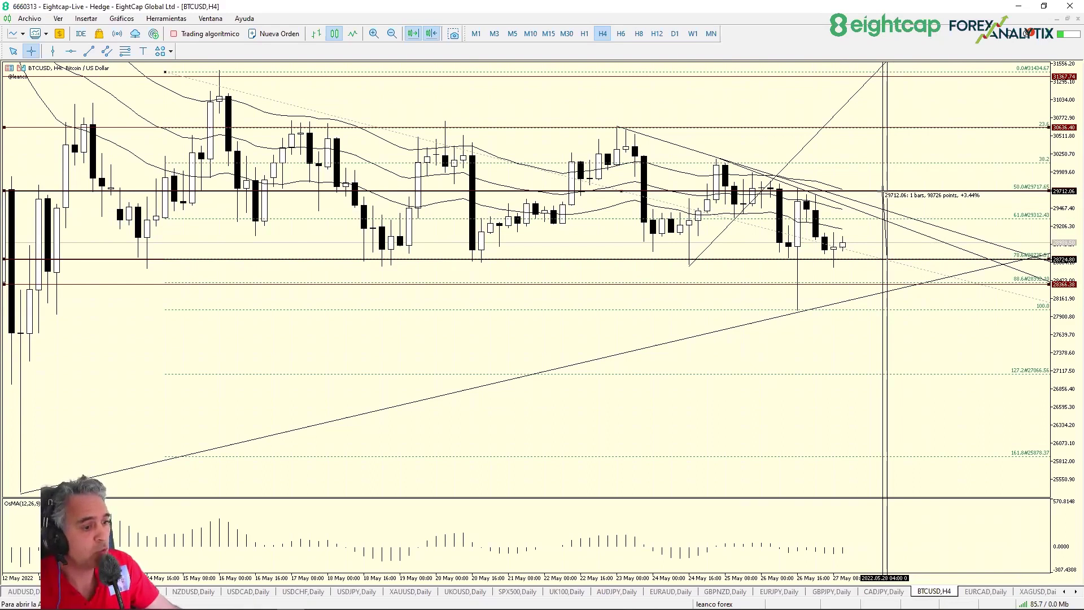
left_click_drag(884, 192, 894, 460)
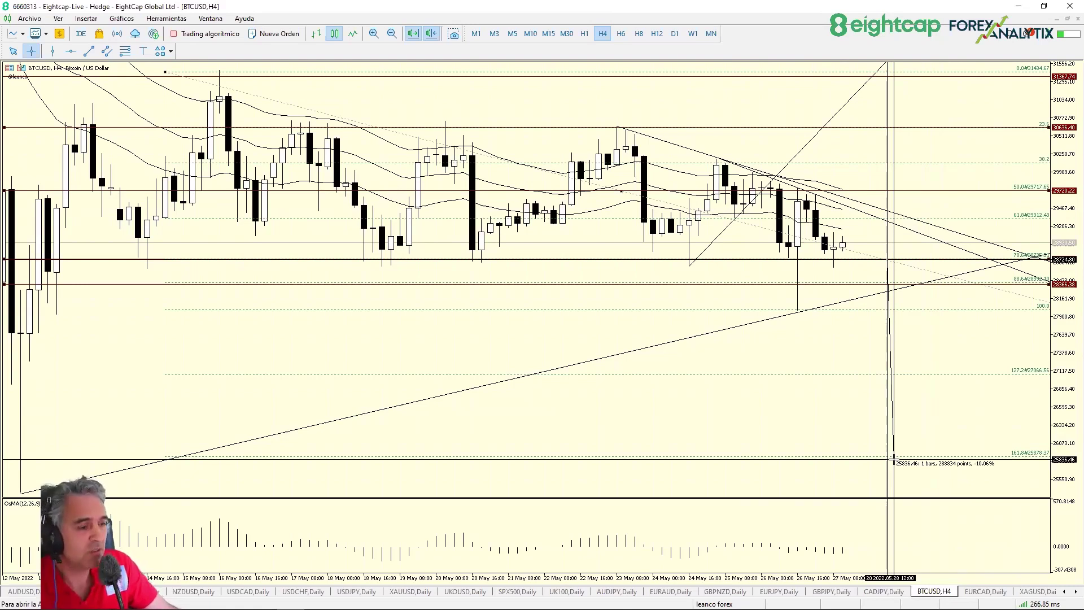
left_click_drag(893, 460, 891, 456)
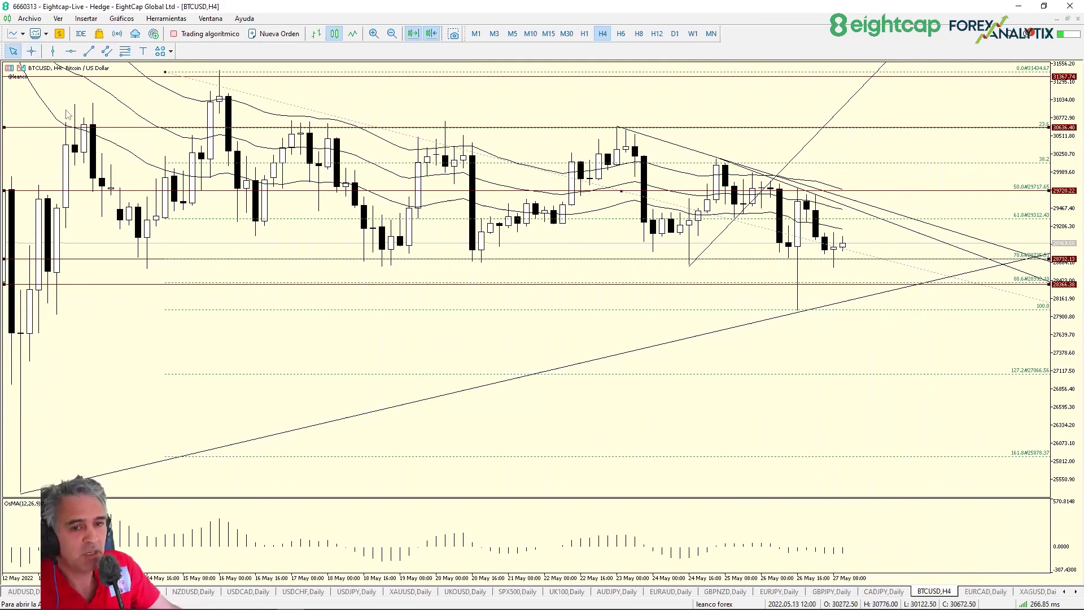
left_click(31, 51)
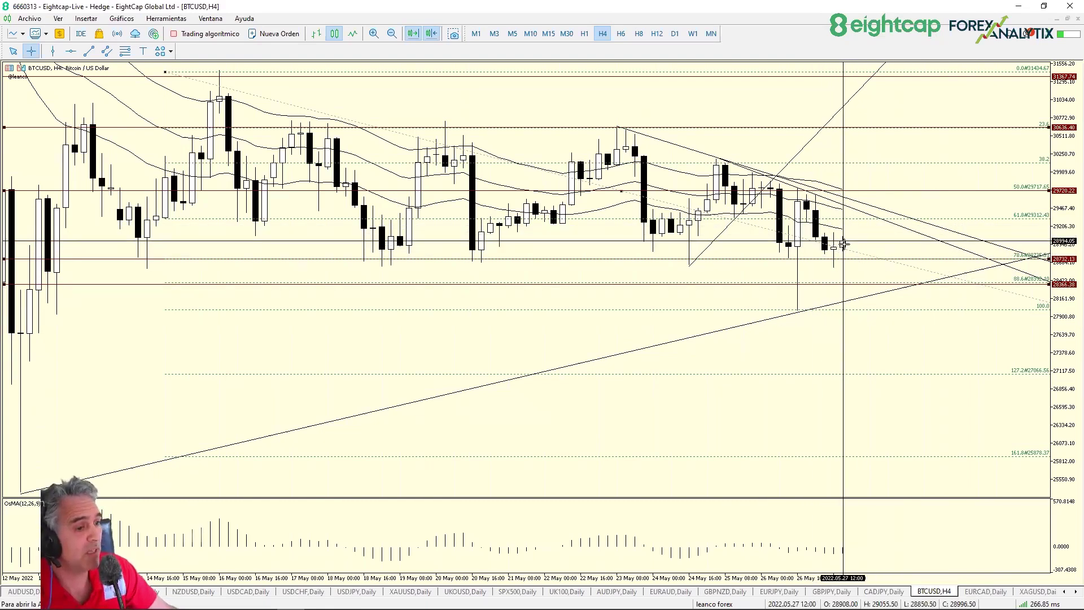
Measure the drop to 27598.84, then raise the 30636.40 horizontal level to about 30715.63
left_click_drag(843, 243, 874, 338)
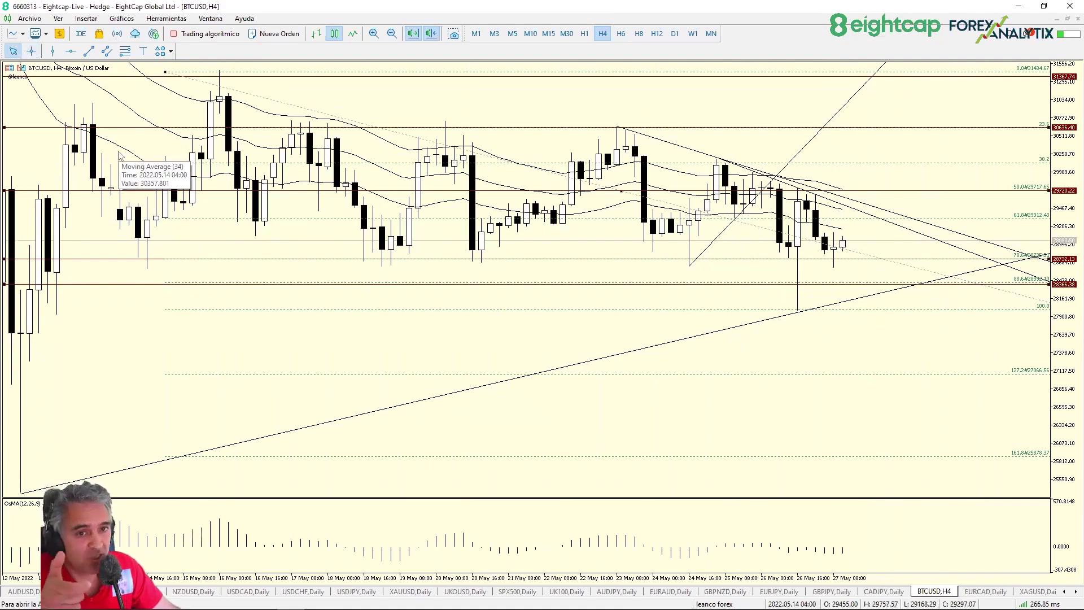
left_click(31, 52)
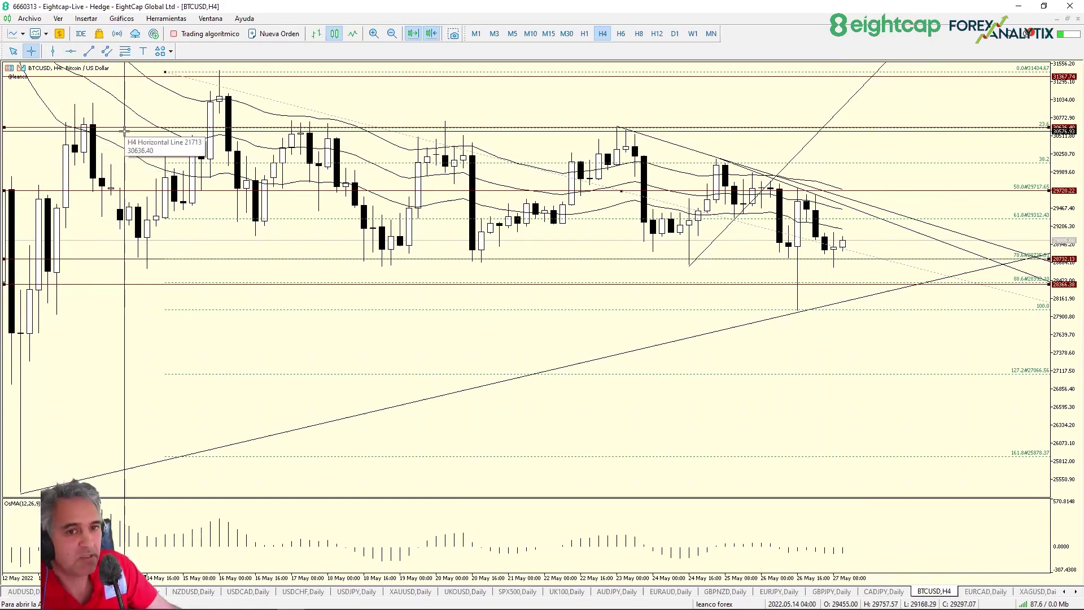
left_click_drag(125, 131, 124, 121)
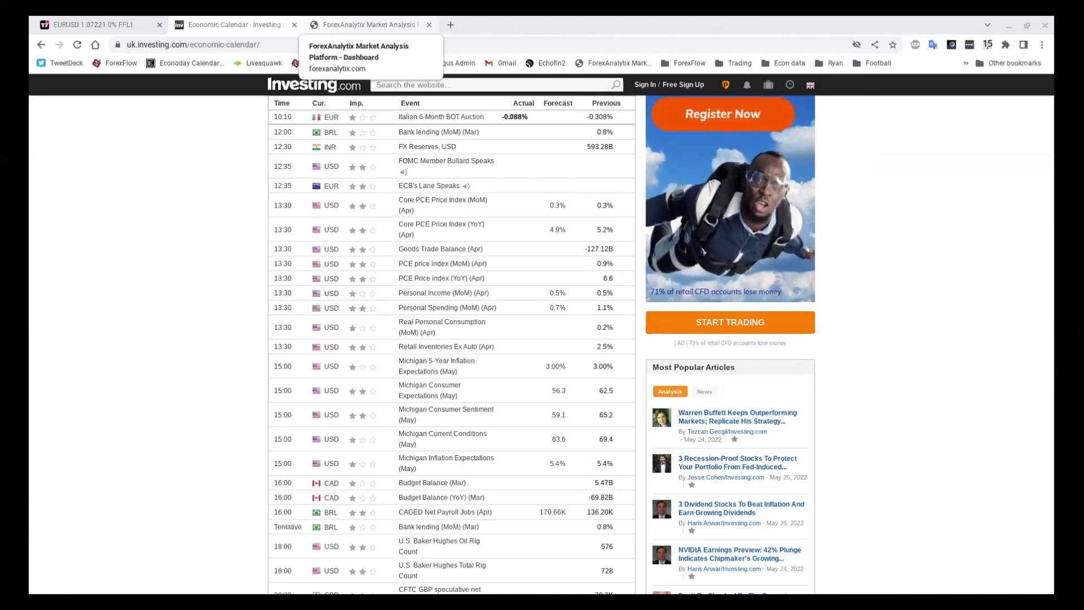
Back in TradingView, switch the chart from EURUSD to BTCUSD via the watchlist
left_click(54, 18)
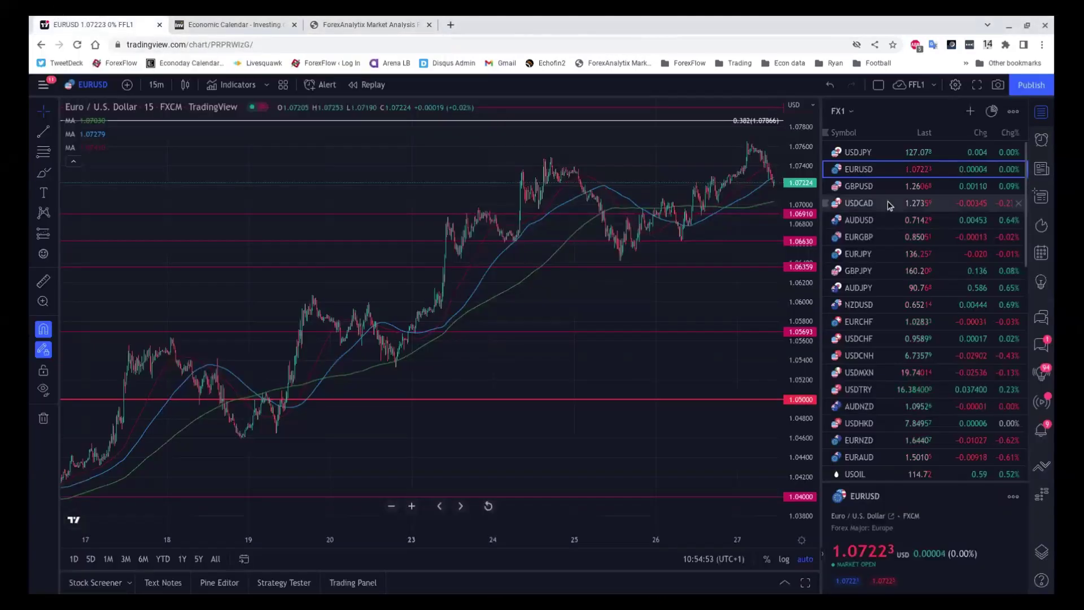
scroll(920, 234, "down", 5)
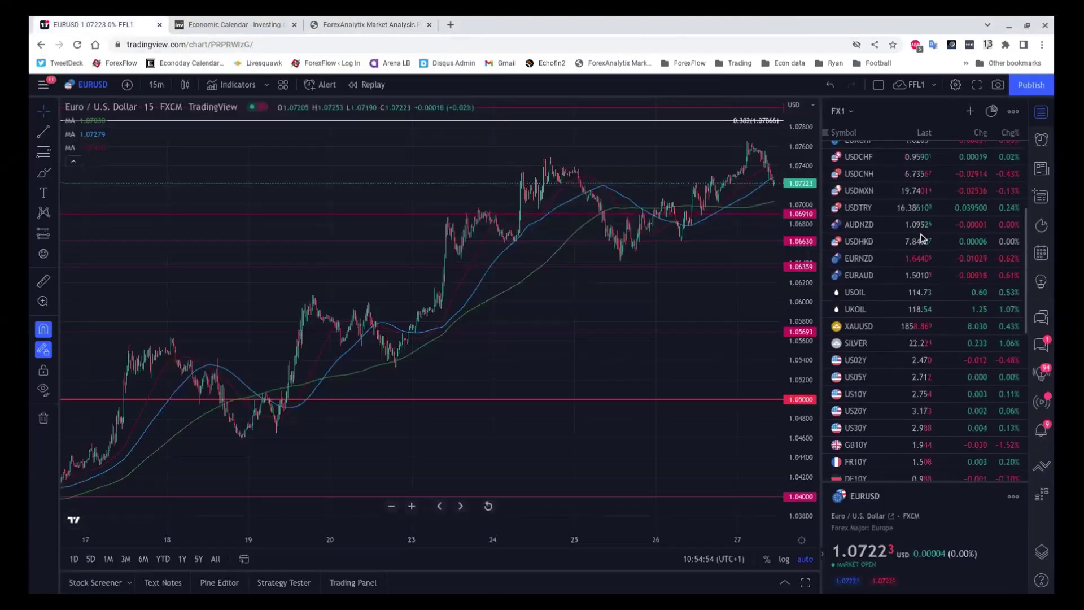
scroll(921, 237, "down", 10)
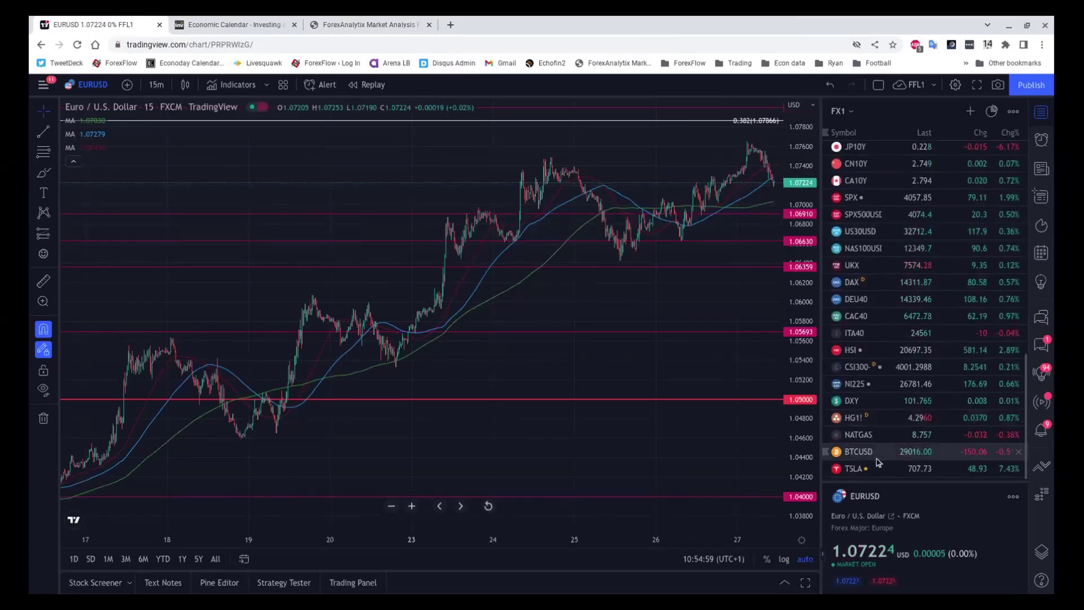
left_click(878, 463)
Zoom out the Bitcoin chart and bring up the timeframe list
scroll(493, 411, "down", 3)
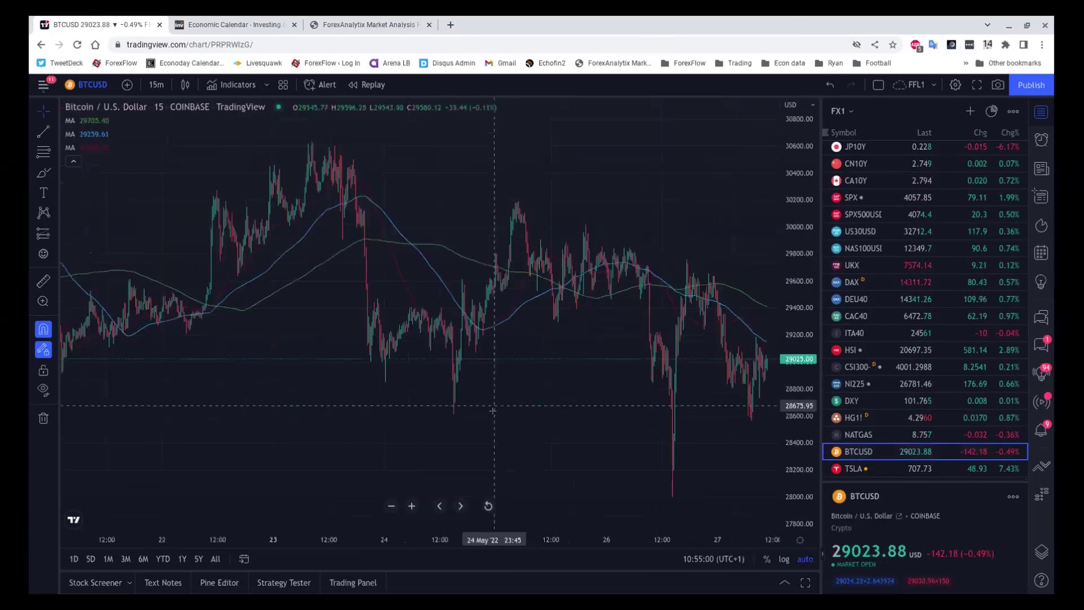
scroll(493, 411, "up", 3)
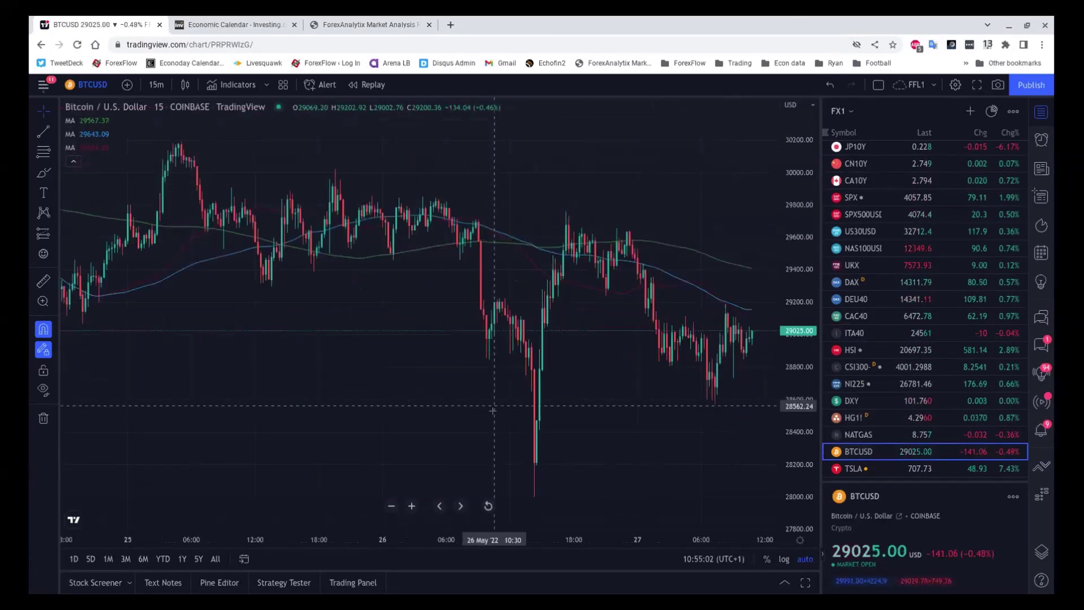
scroll(493, 411, "down", 4)
scroll(493, 411, "down", 2)
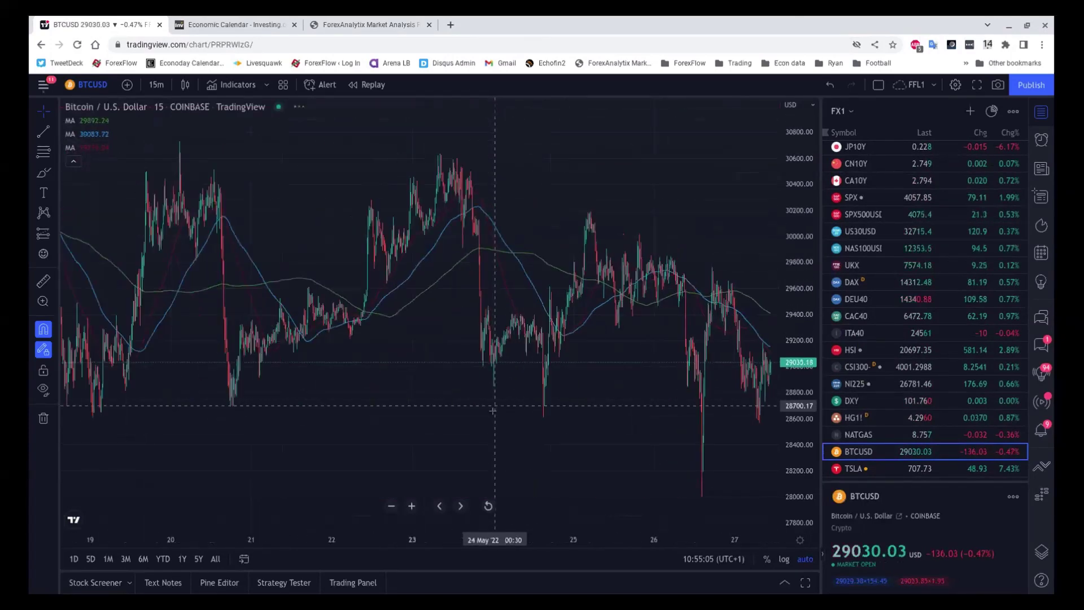
scroll(493, 411, "down", 2)
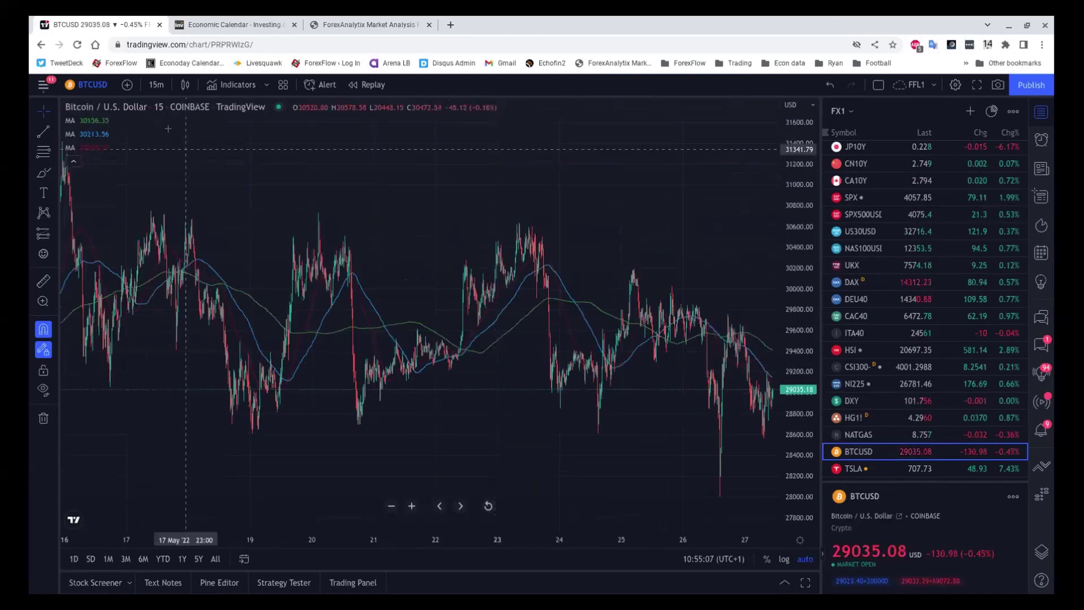
left_click(156, 84)
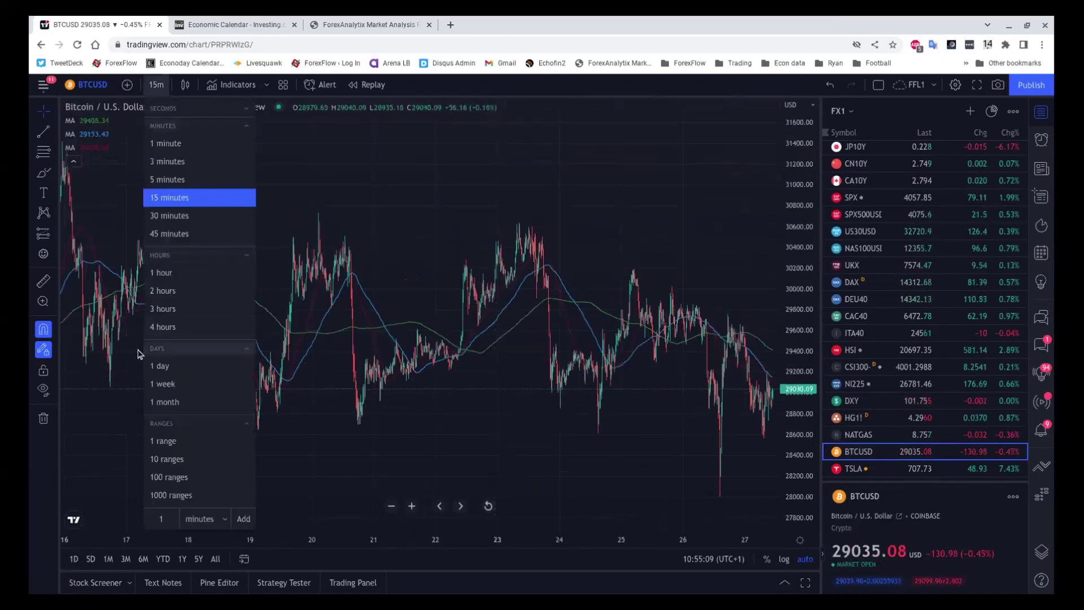
Put the Bitcoin chart on 4-hour candles, then load USDJPY from the watchlist
left_click(157, 328)
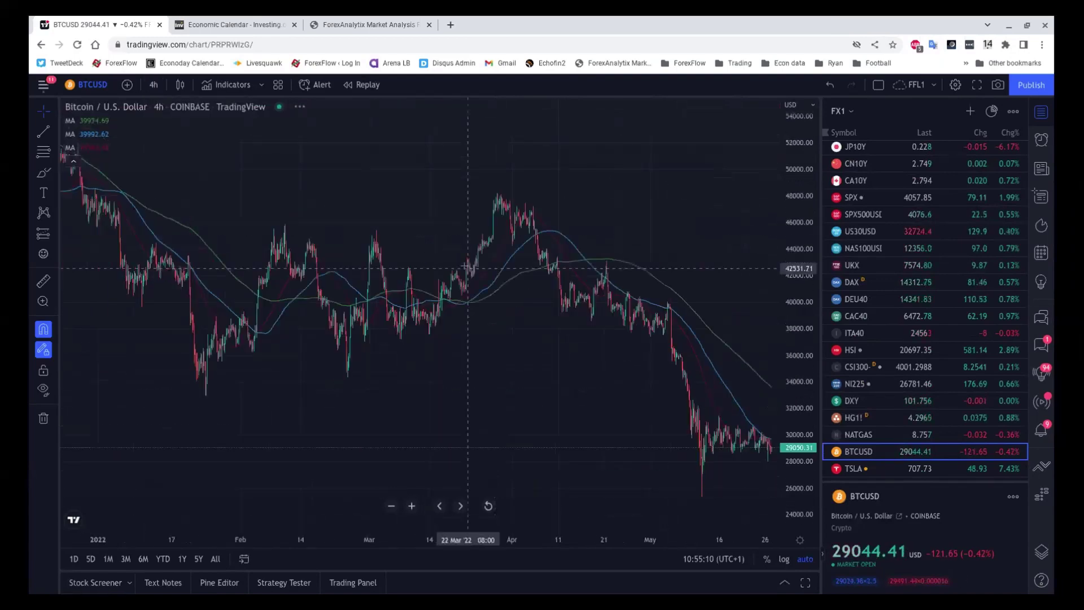
scroll(464, 265, "up", 3)
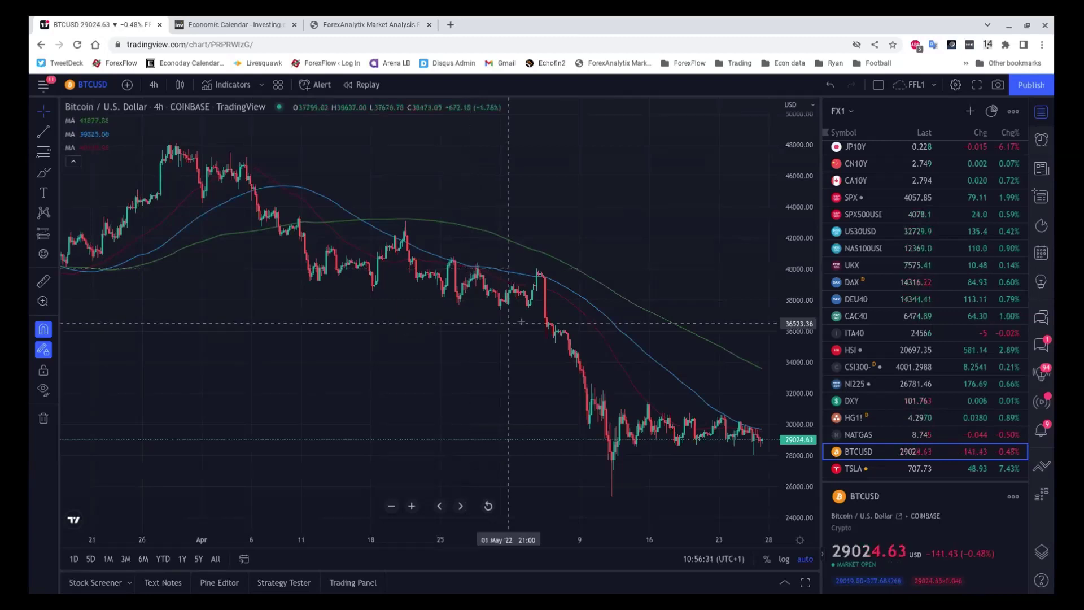
scroll(565, 271, "up", 3)
scroll(911, 229, "up", 3)
scroll(912, 228, "up", 3)
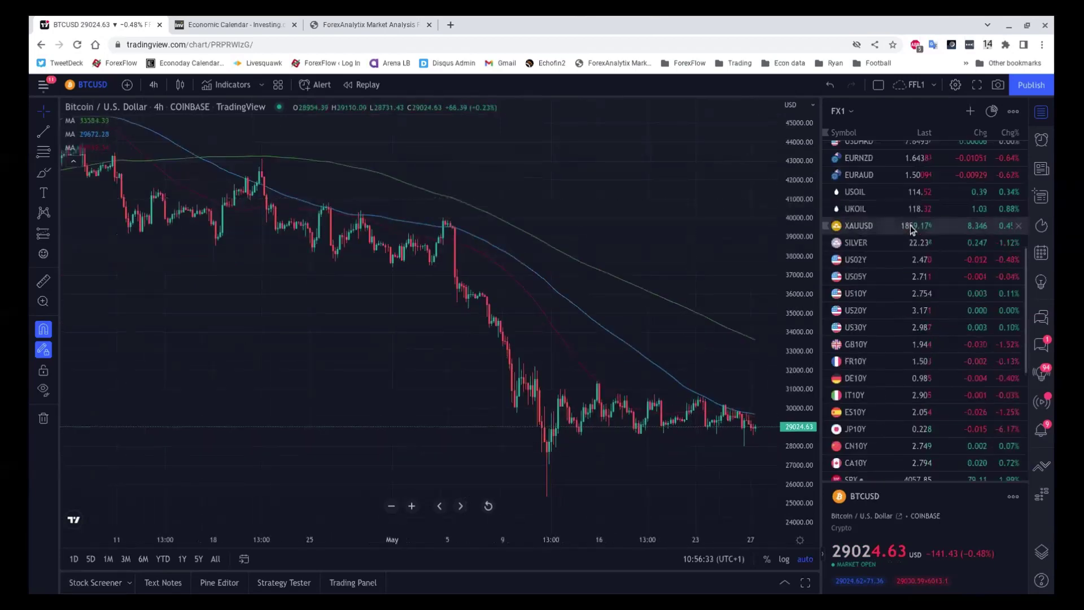
scroll(906, 270, "up", 3)
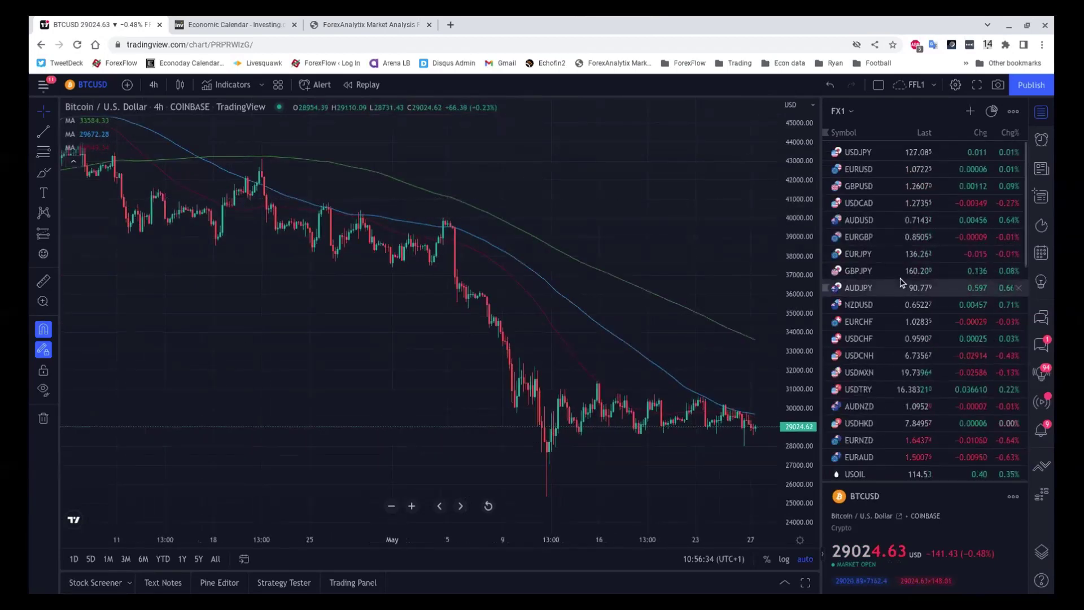
left_click(879, 144)
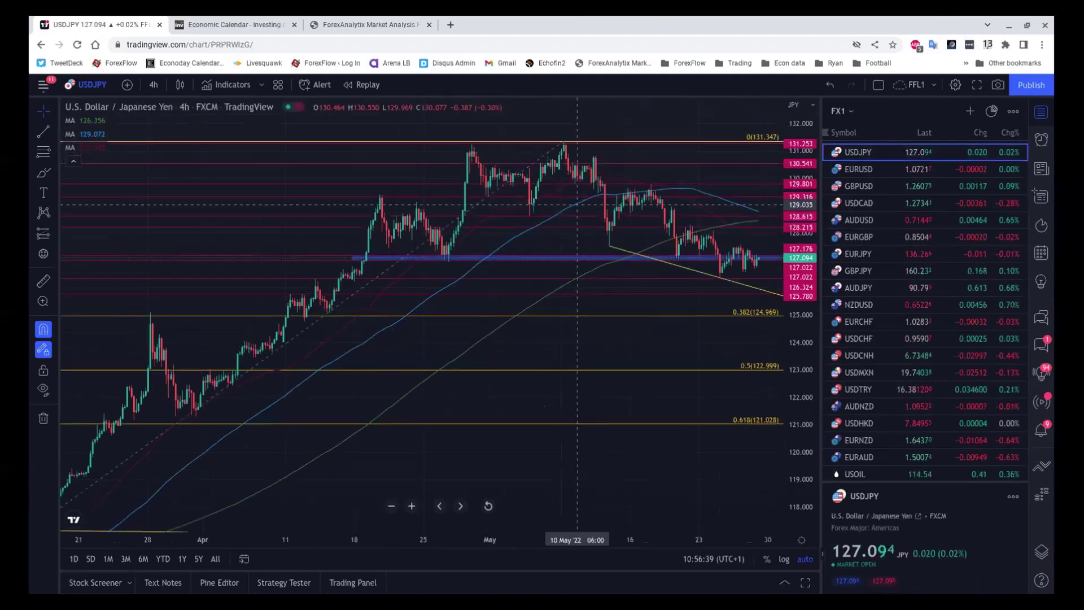
scroll(577, 205, "up", 5)
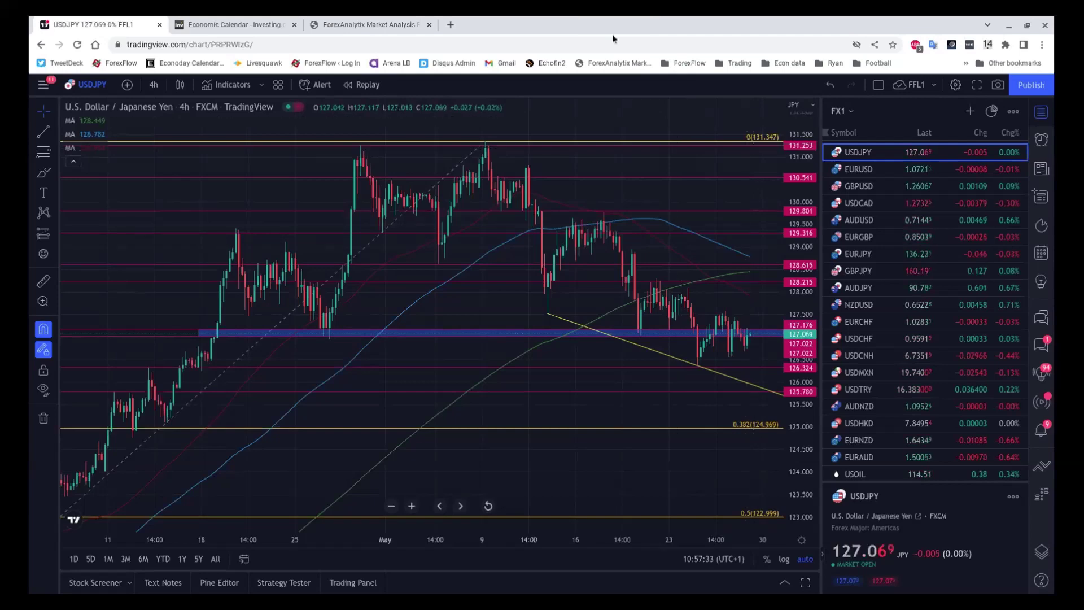
scroll(675, 289, "up", 5)
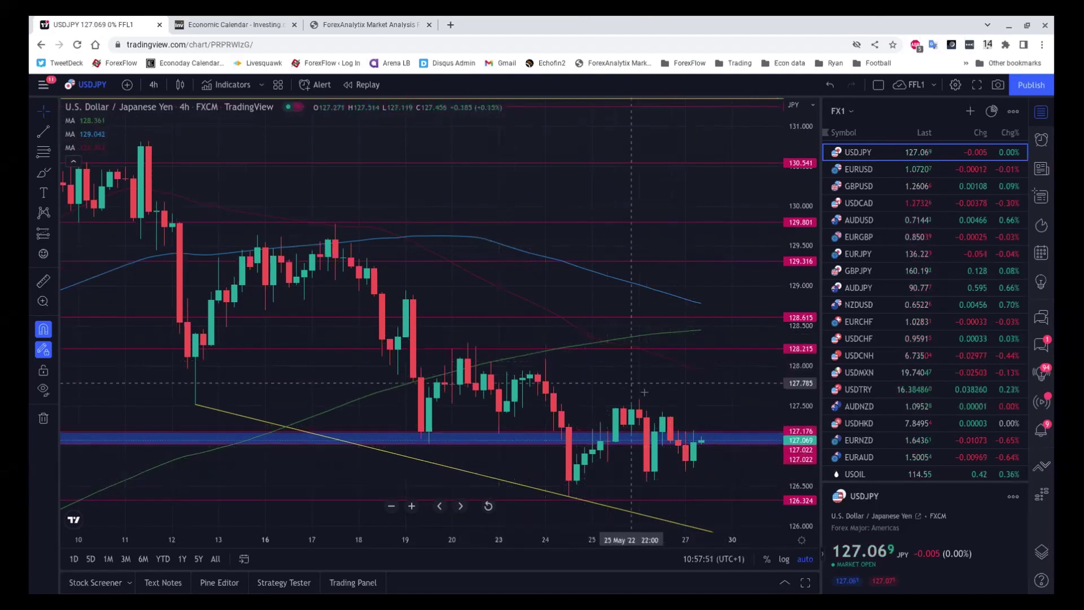
scroll(699, 348, "down", 2)
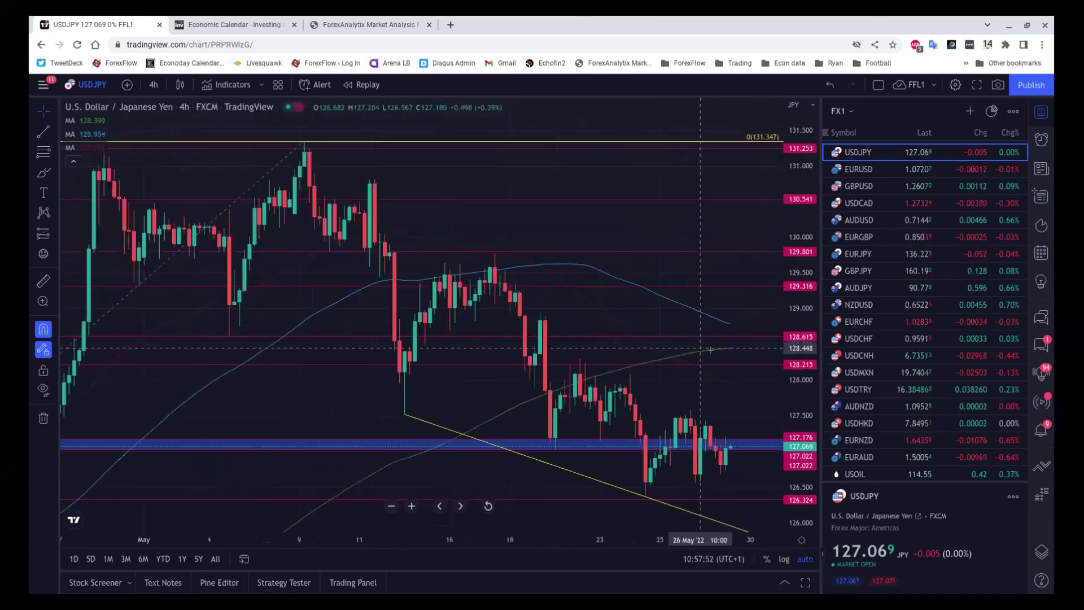
scroll(699, 348, "down", 4)
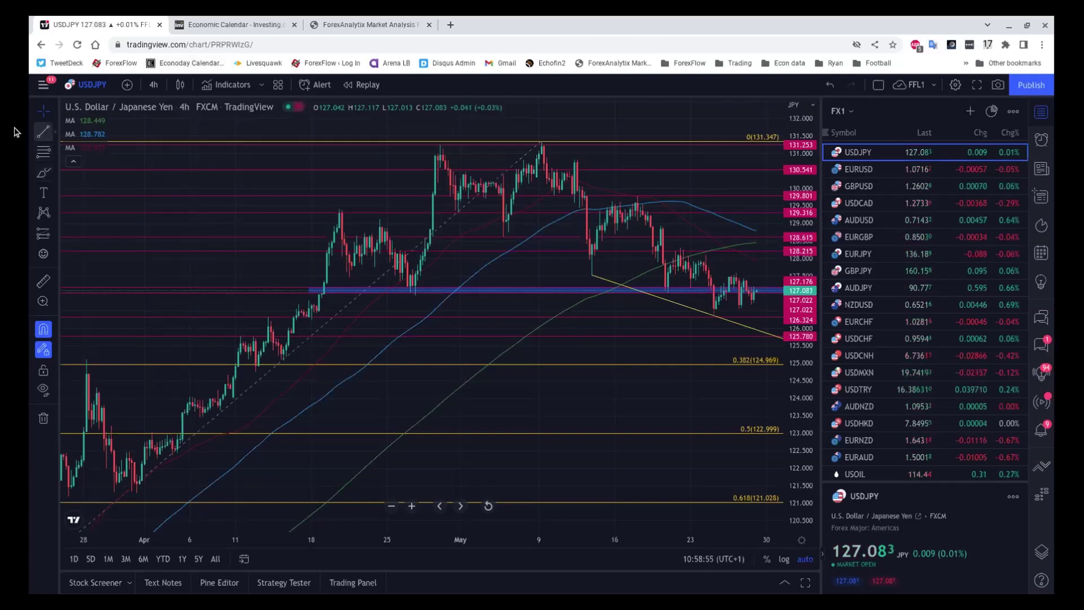
Draw a descending USDJPY trendline from the 9 May high to the 17 May lower high
left_click(43, 131)
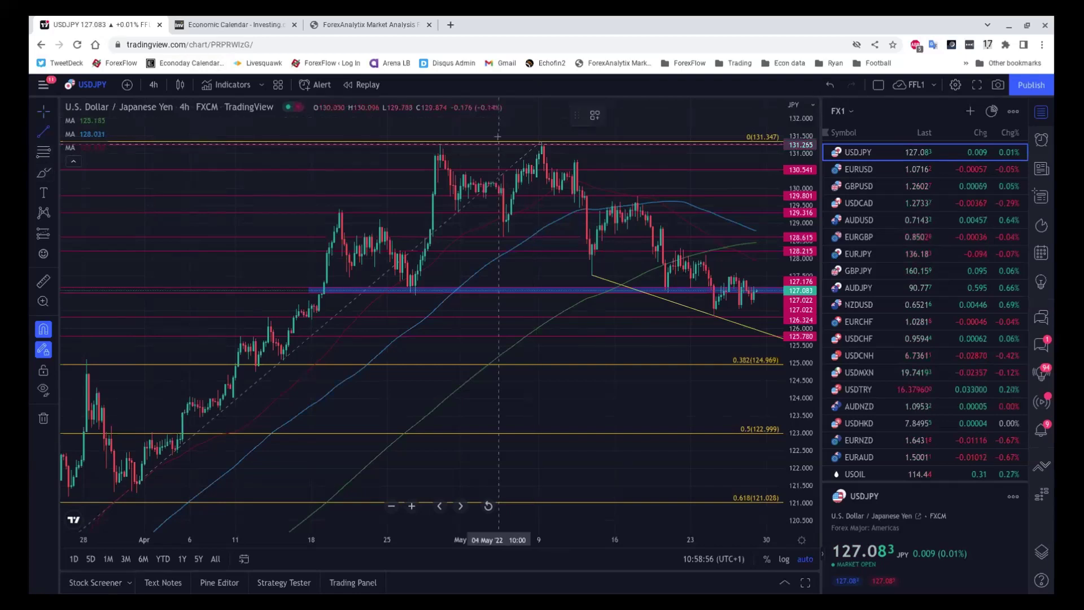
left_click(543, 134)
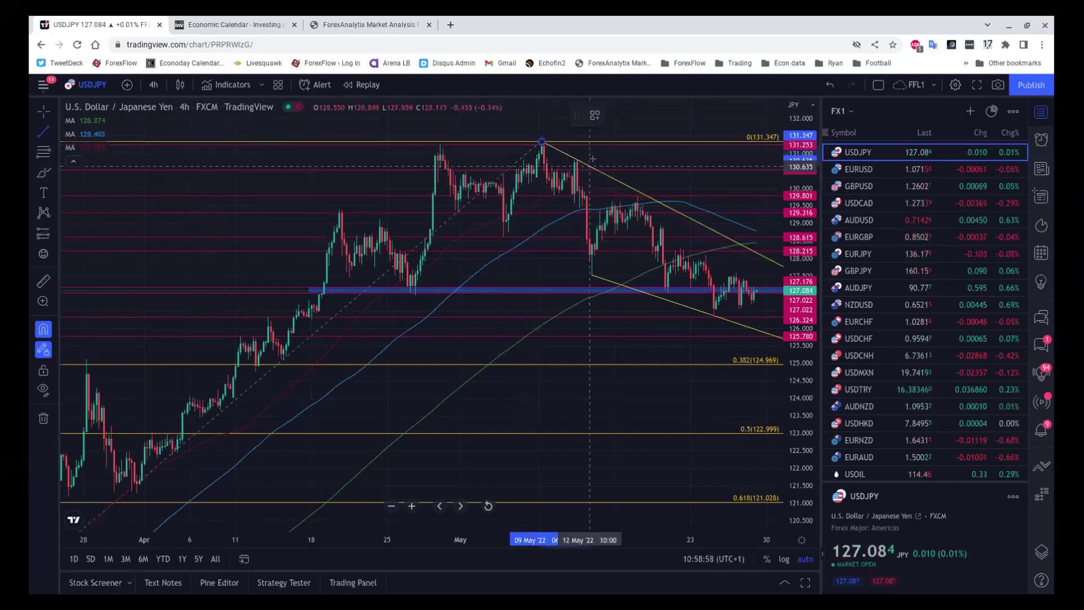
left_click(639, 194)
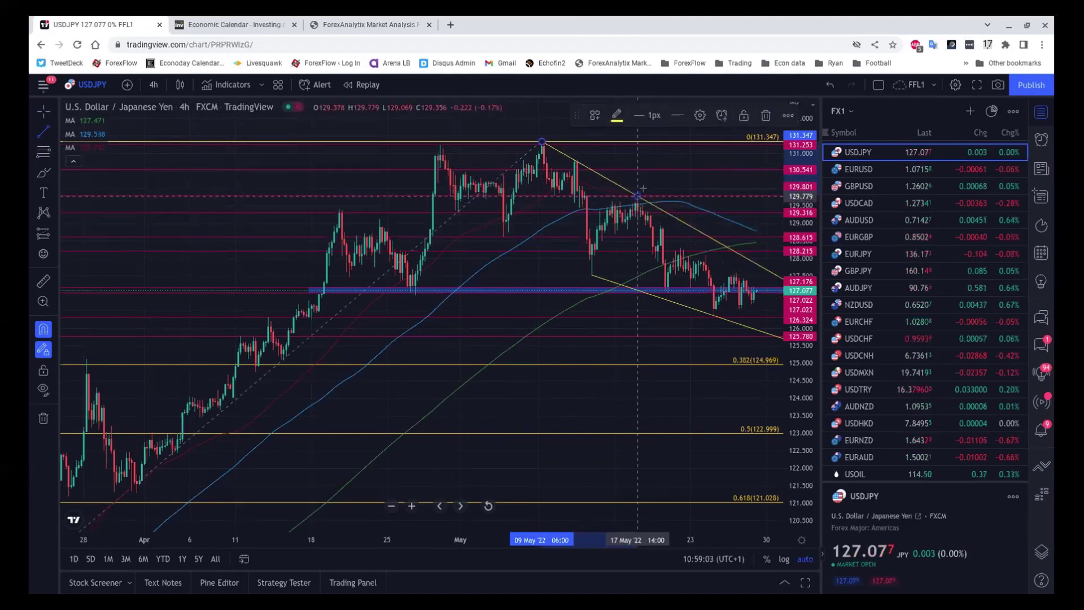
right_click(671, 164)
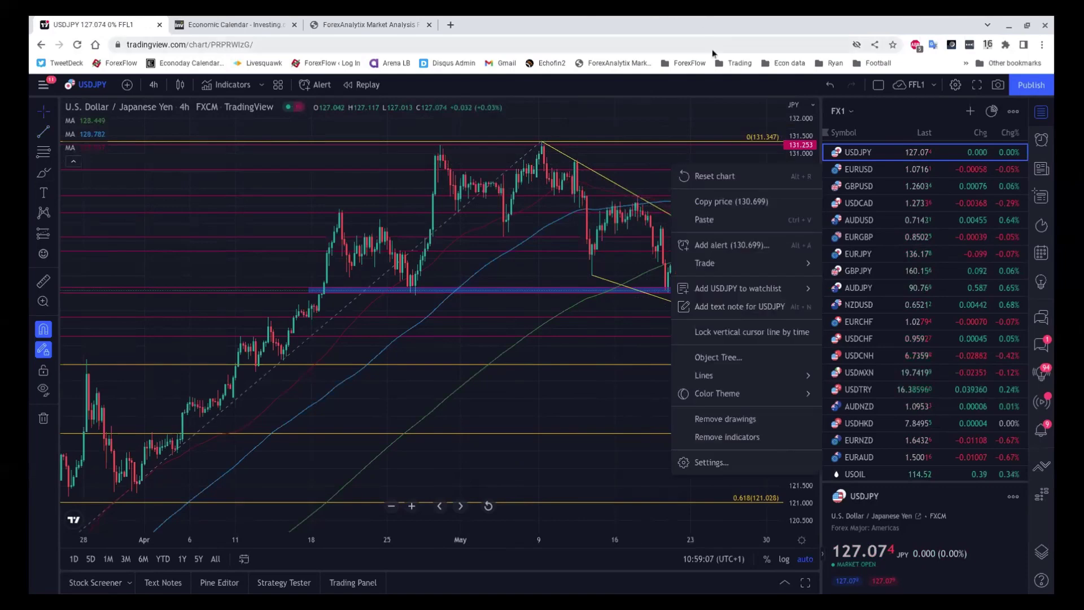
left_click(680, 111)
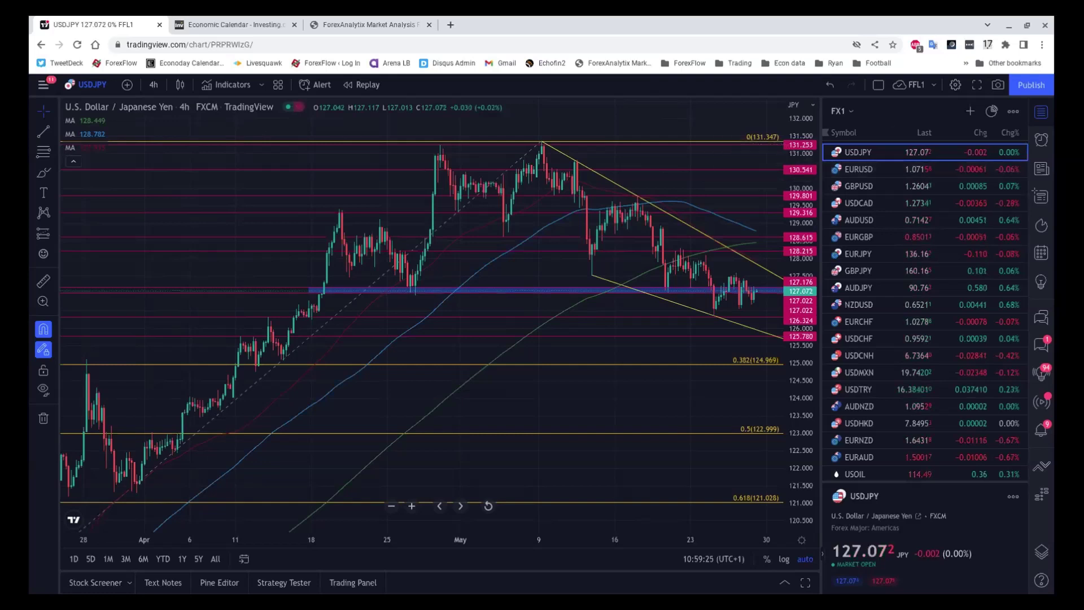
Load EURUSD 4-hour from the watchlist and adjust the chart zoom
left_click(883, 162)
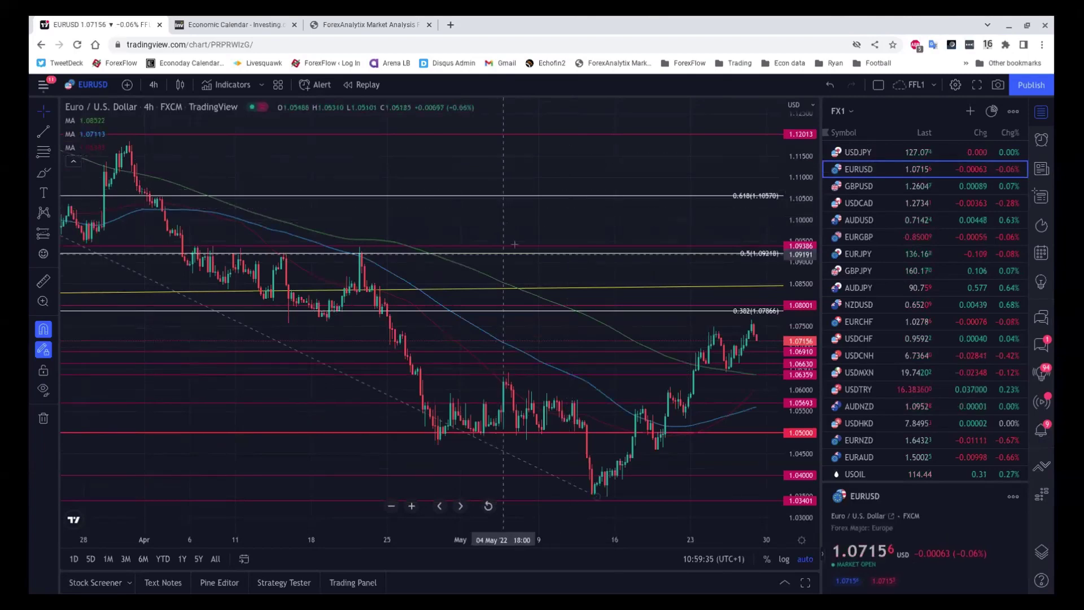
scroll(514, 245, "up", 2)
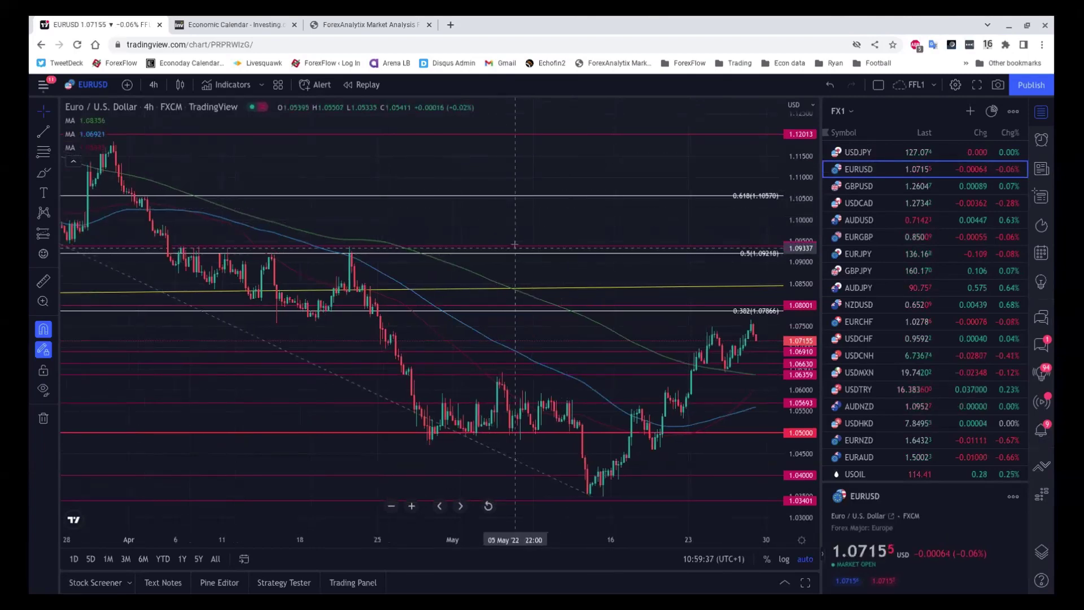
scroll(514, 244, "down", 4)
scroll(514, 244, "up", 3)
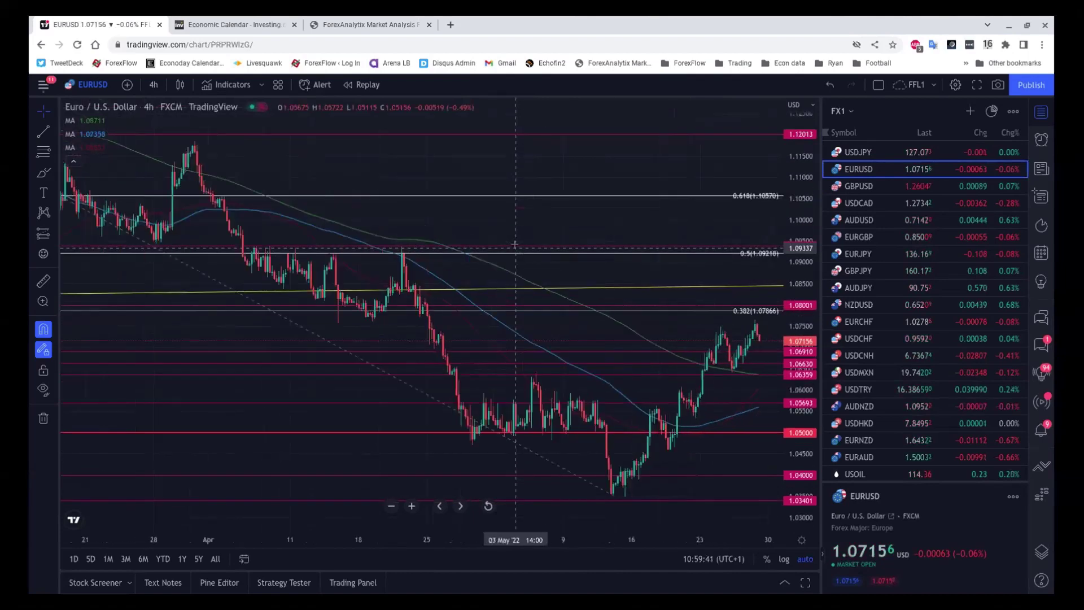
scroll(514, 244, "up", 3)
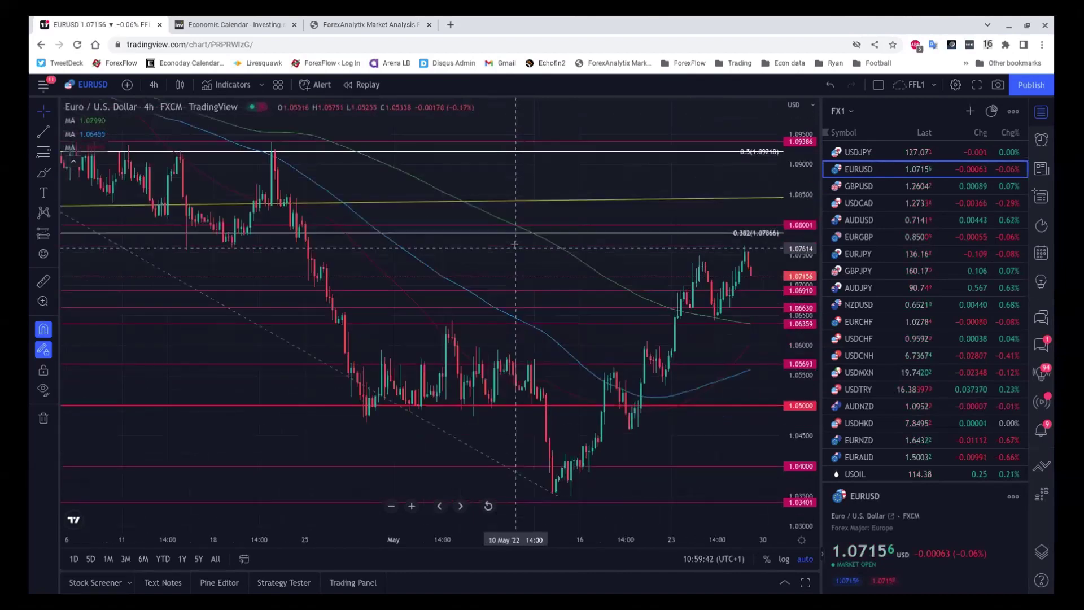
scroll(515, 245, "up", 1)
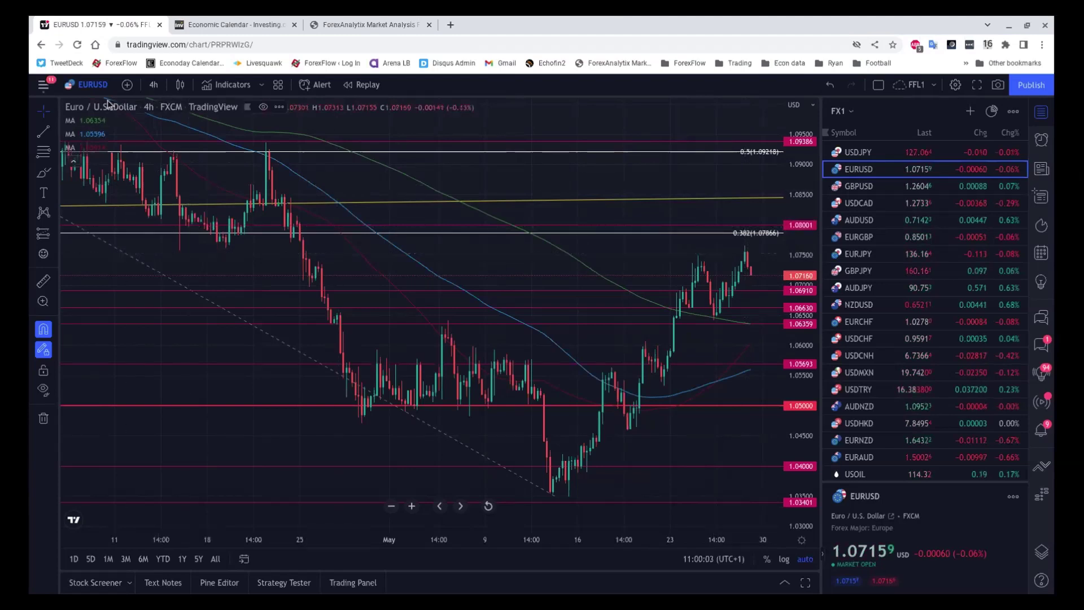
Set EURUSD to 15-minute candles, zoom out, then load GBPUSD from the watchlist
left_click(153, 84)
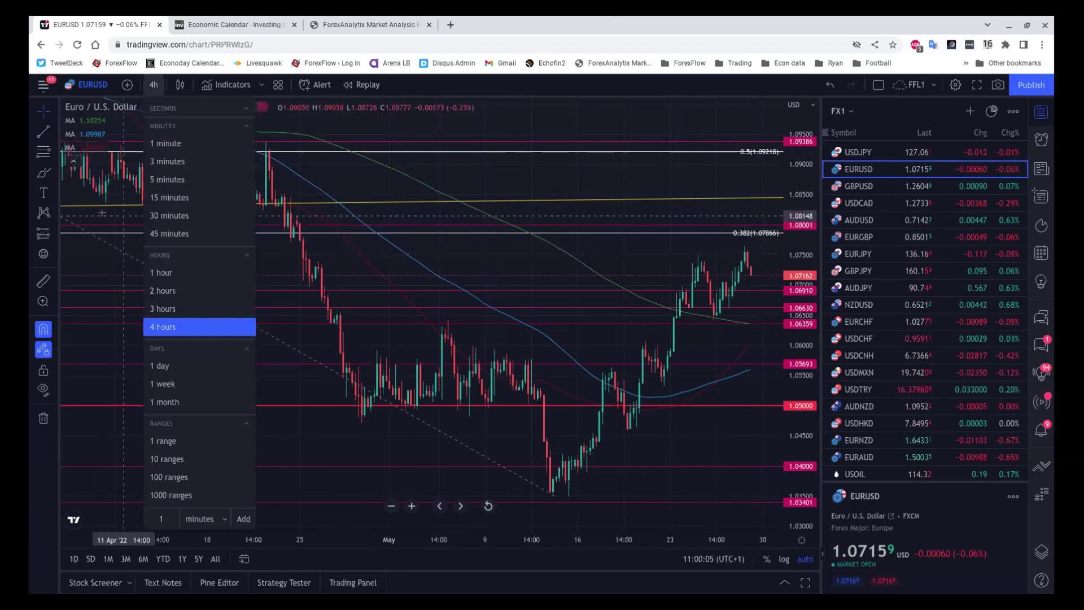
left_click(157, 197)
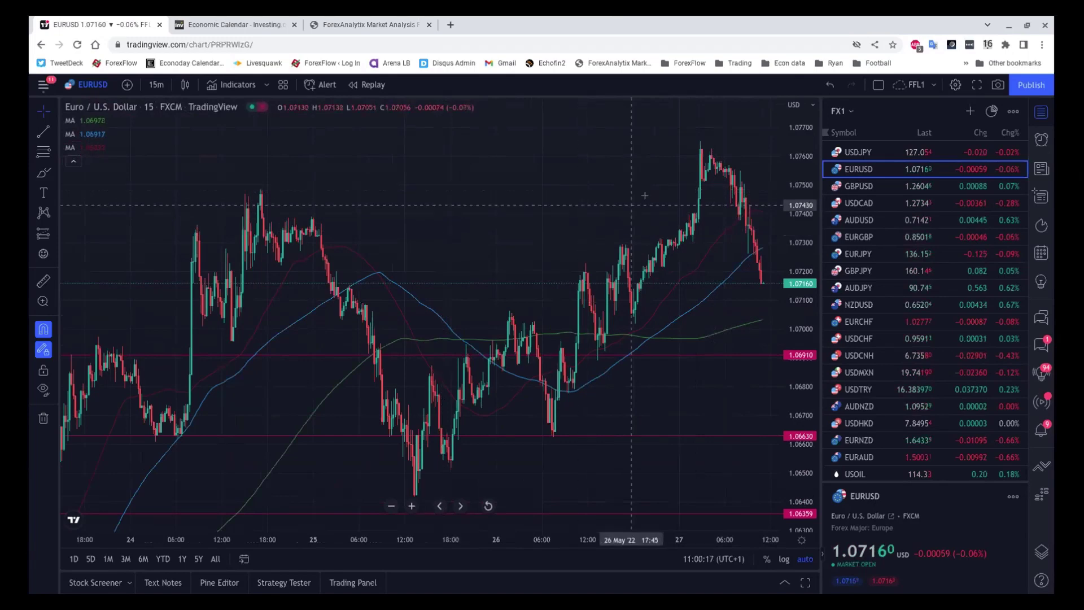
scroll(634, 216, "down", 2)
scroll(634, 217, "down", 3)
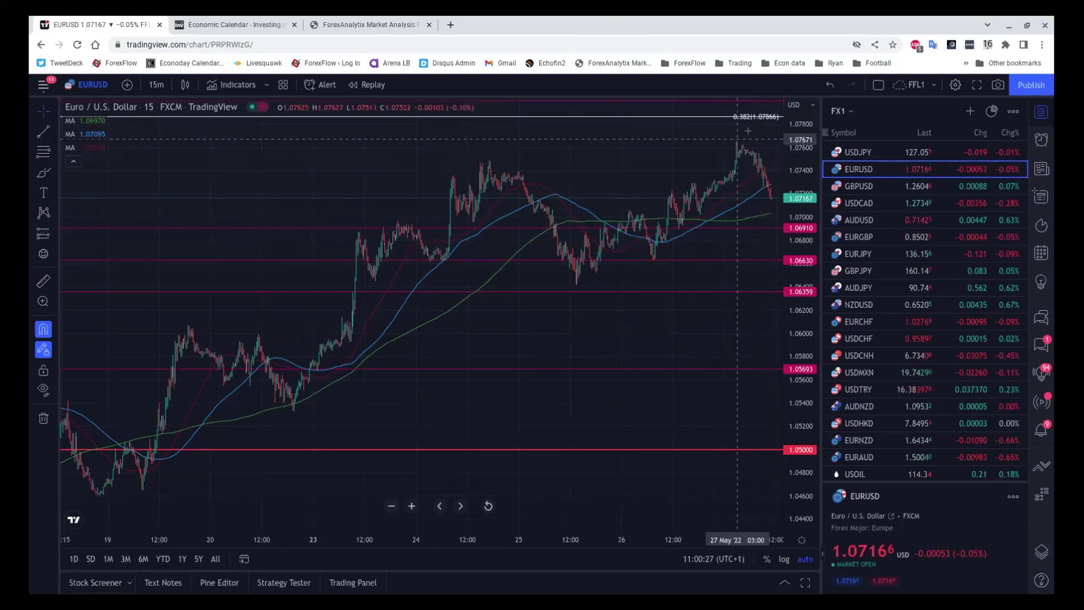
left_click(875, 186)
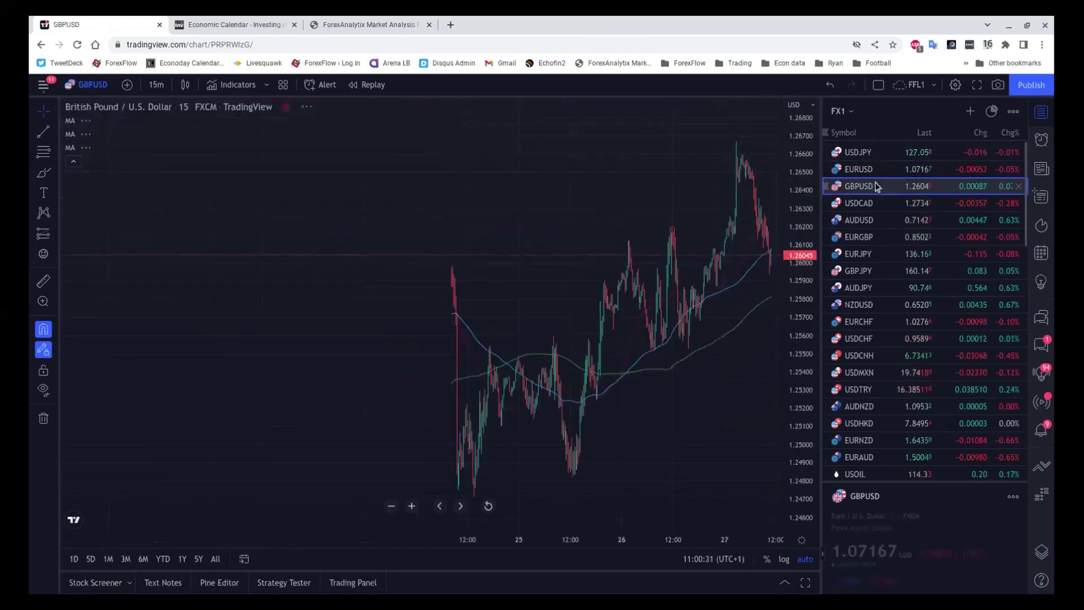
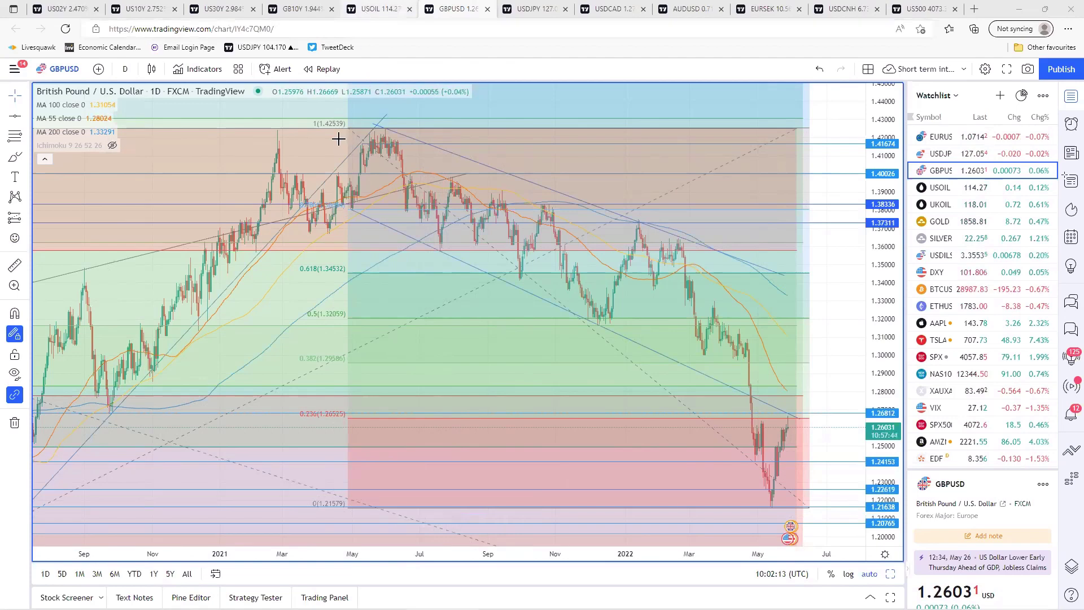
Open the saved metals layout with the daily Gold XAUUSD chart maximized
left_click(373, 9)
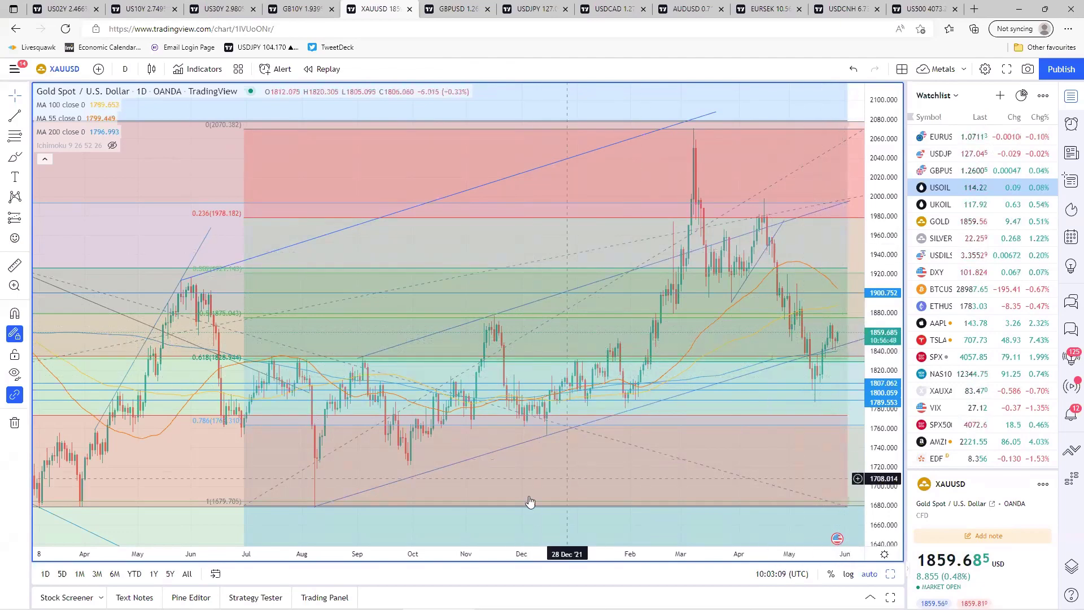
Swap the maximized Gold chart for the daily Silver XAGUSD chart filling the layout
key("alt+Return")
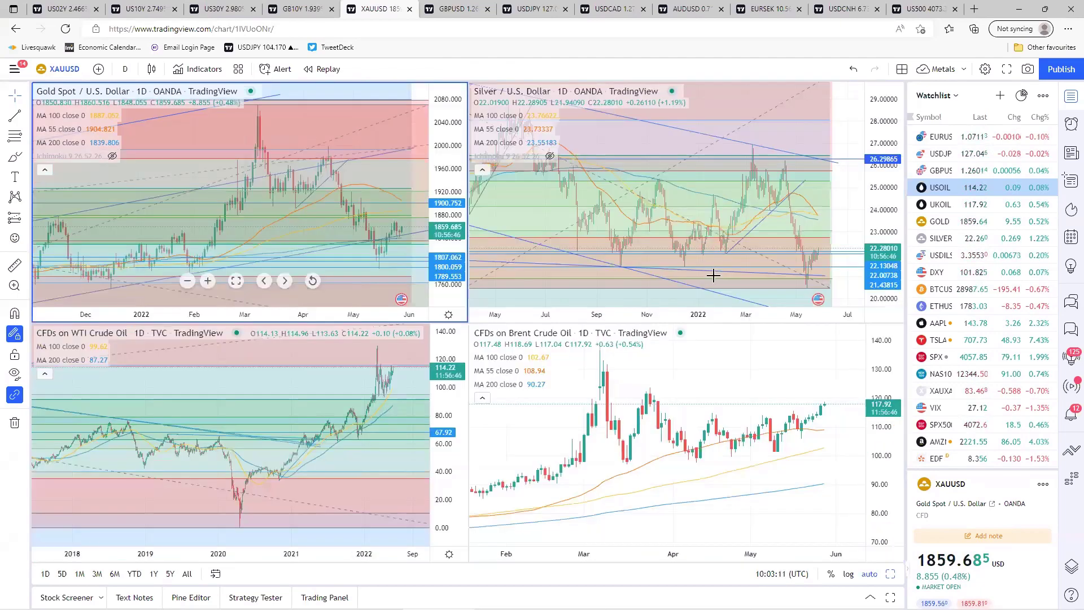
left_click(636, 249)
key("alt+Return")
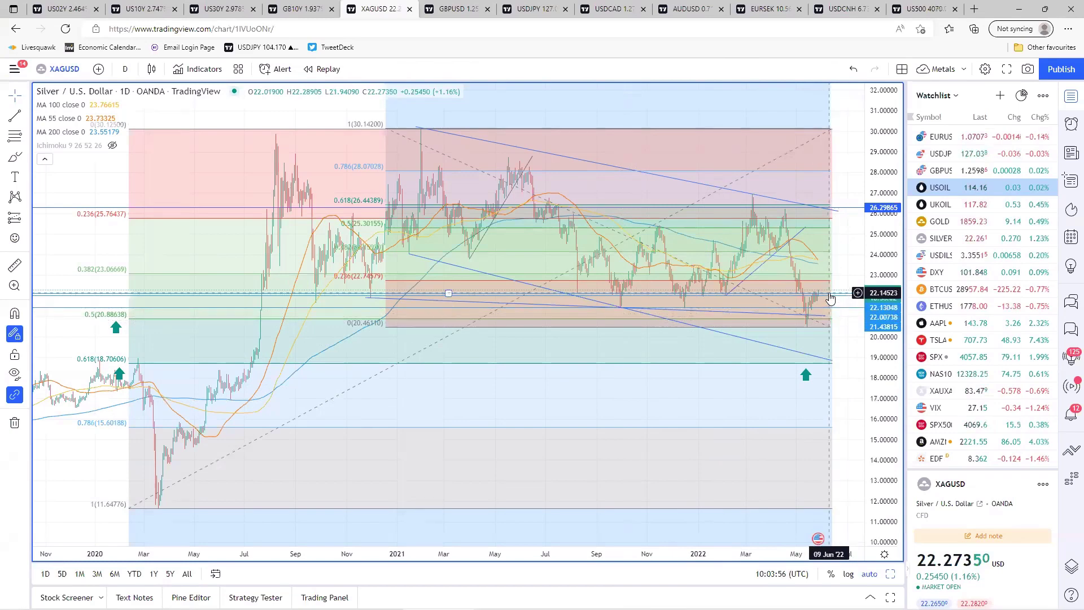
Lower the Silver horizontal level slightly and restore the four-chart metals layout
left_click_drag(828, 294, 830, 296)
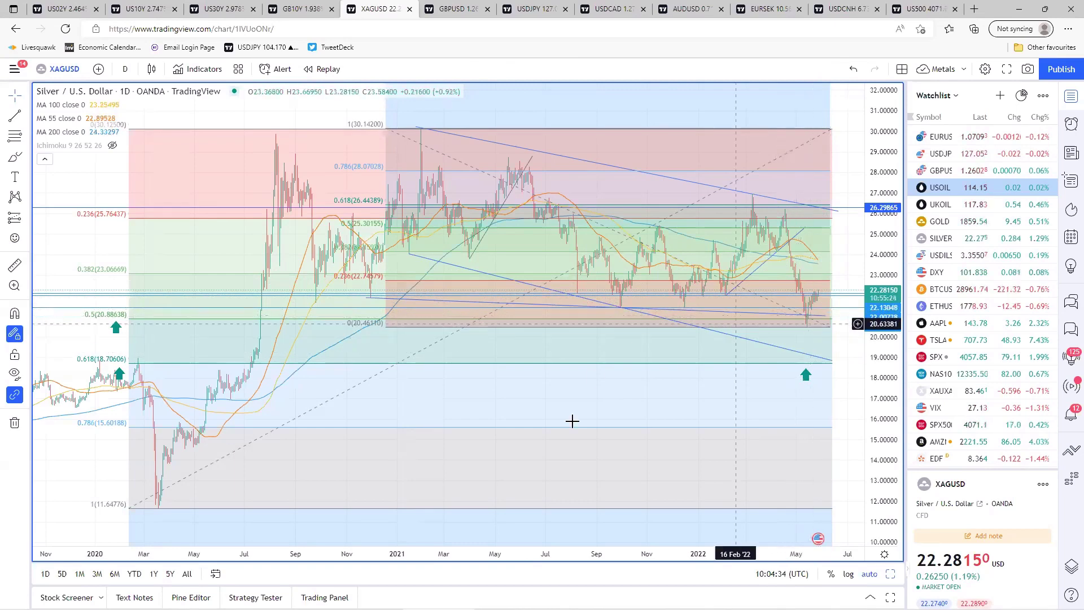
mouse_move(571, 502)
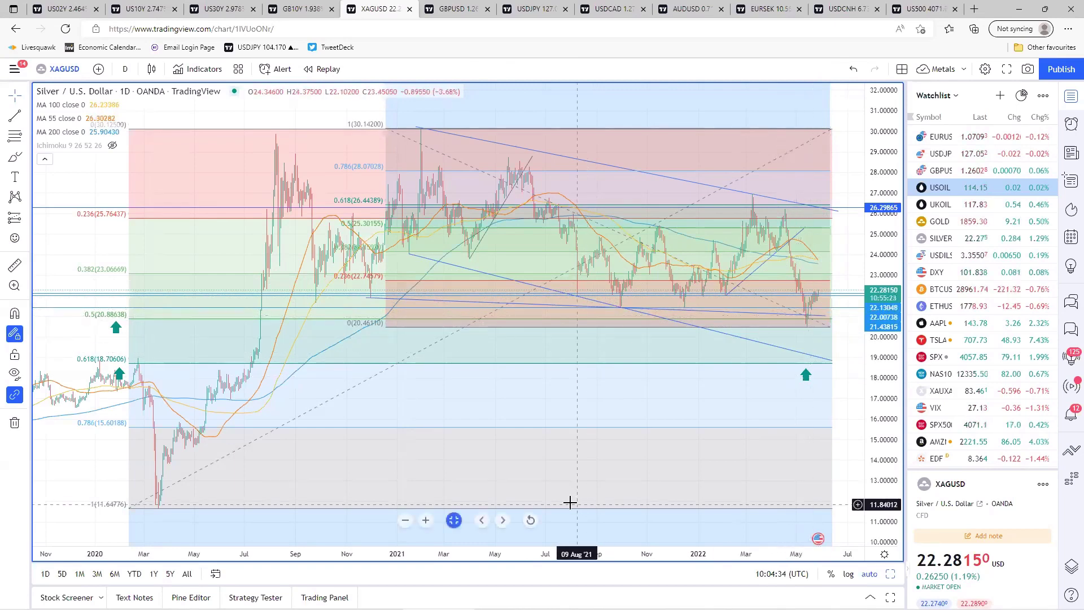
left_click(454, 520)
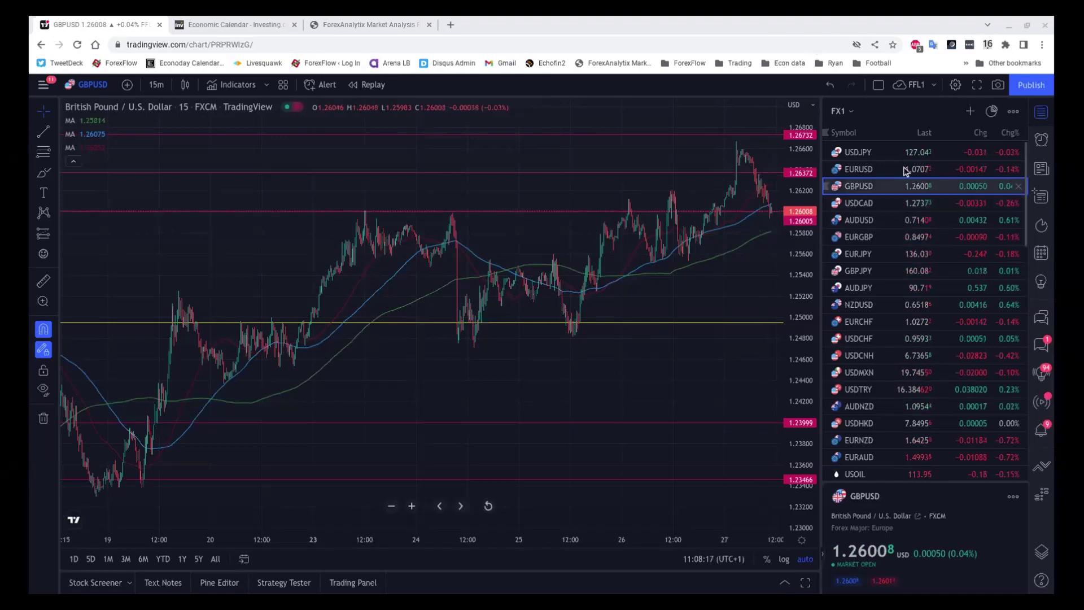
Switch to EURUSD and mark a horizontal level at about 1.0691
left_click(858, 168)
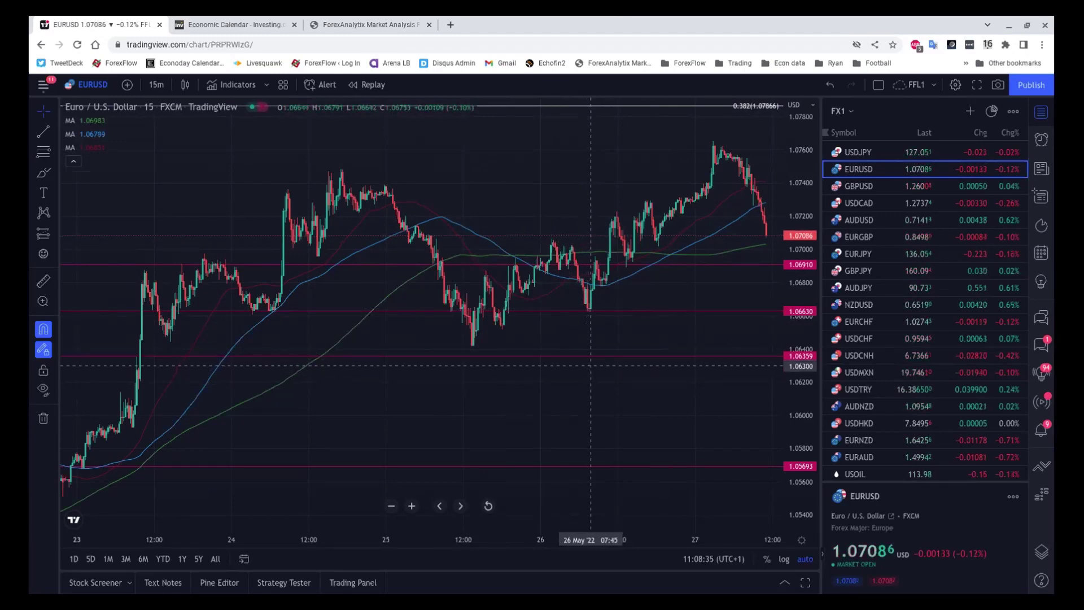
left_click(648, 263)
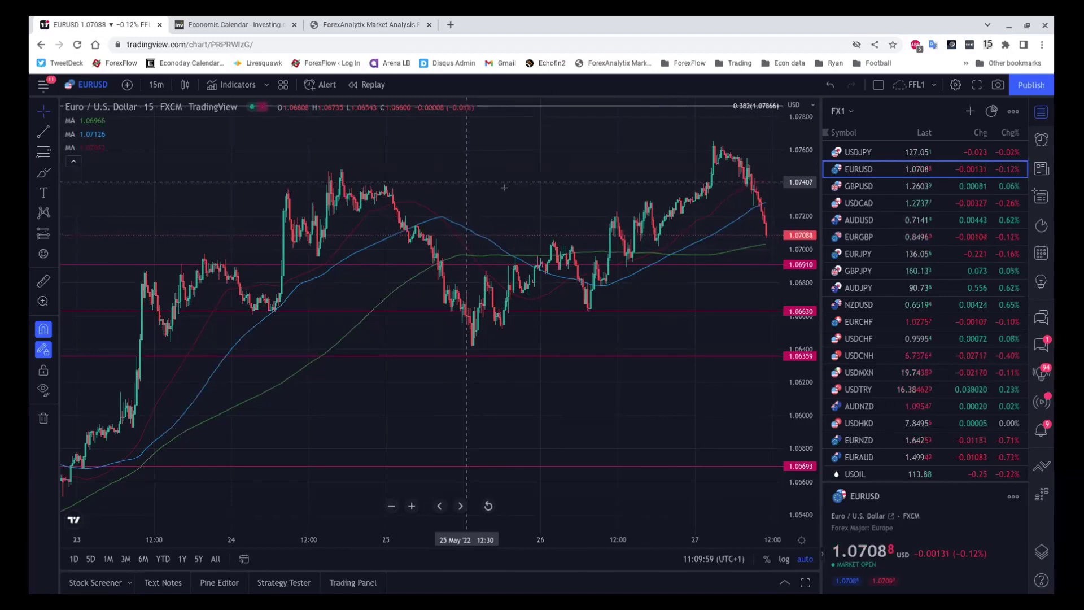
Scroll the 15-minute EURUSD chart to review levels down through 1.05000, 1.04000 and 1.03401
scroll(649, 215, "up", 5)
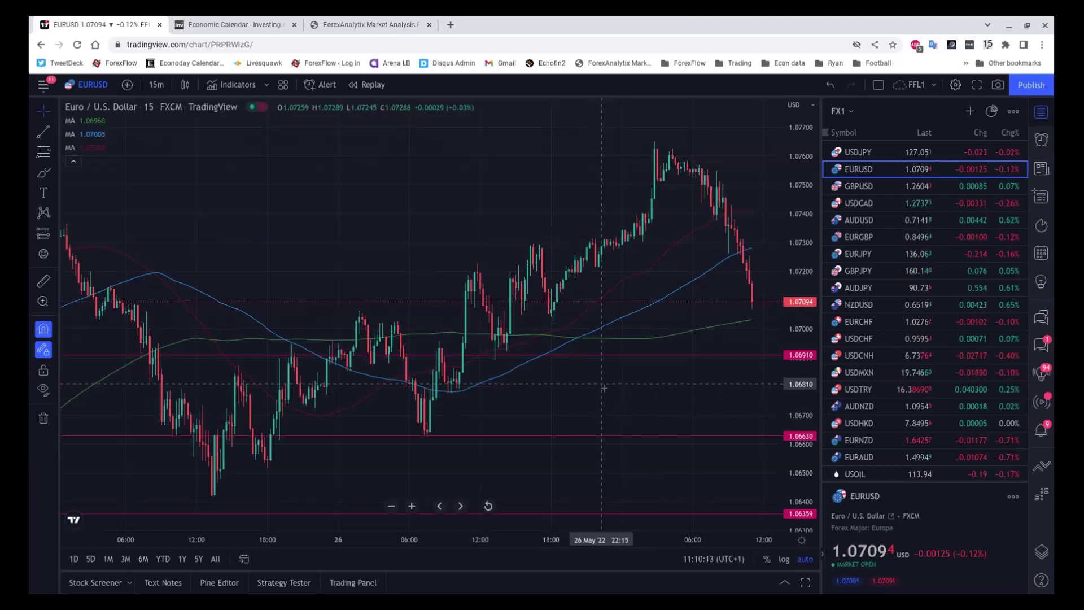
scroll(601, 384, "down", 5)
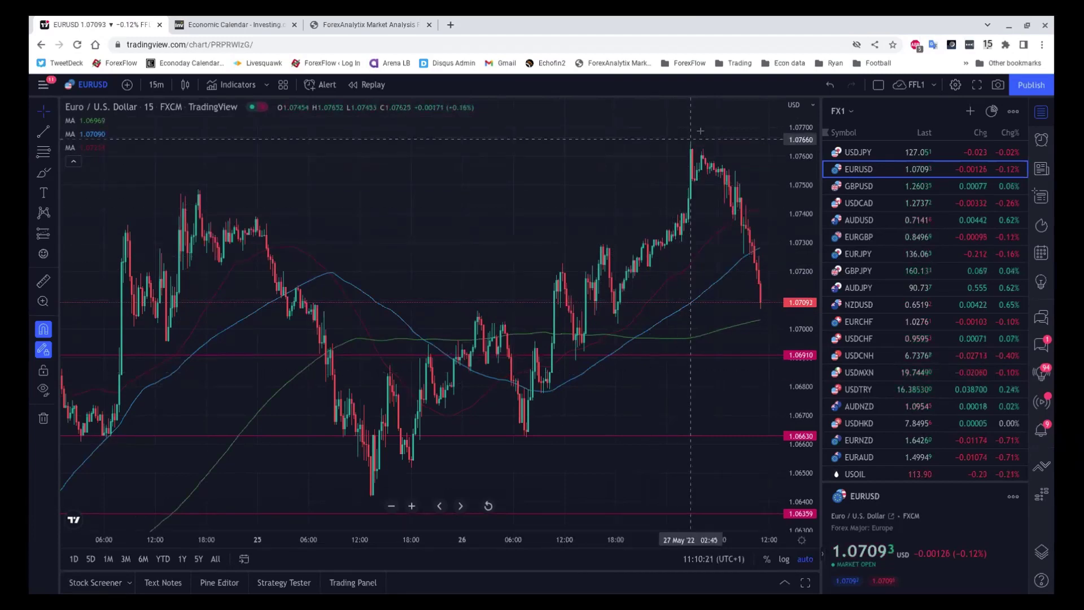
scroll(709, 141, "down", 6)
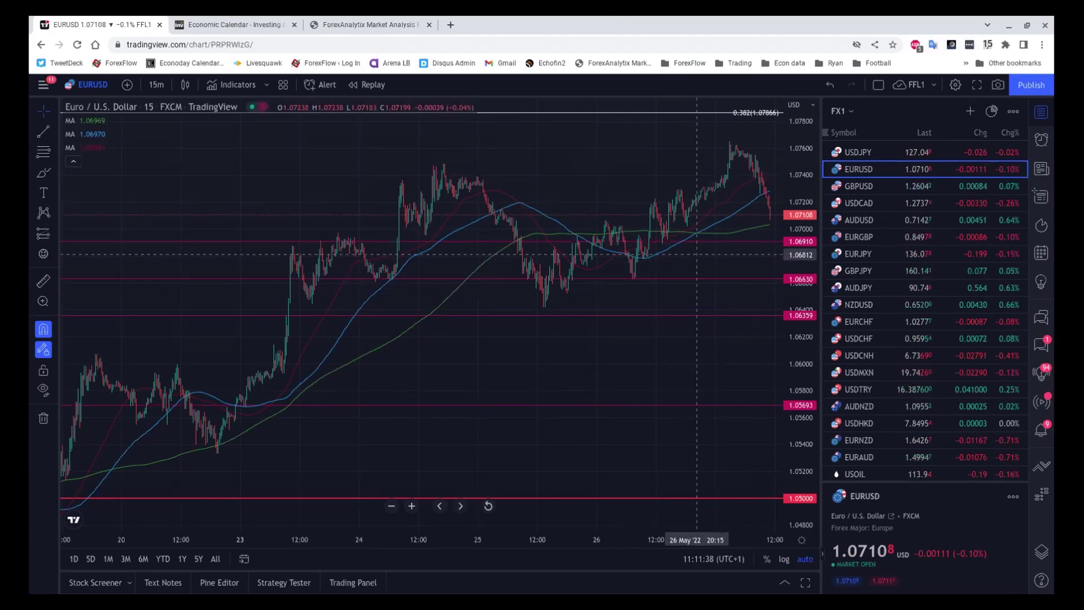
scroll(696, 255, "down", 5)
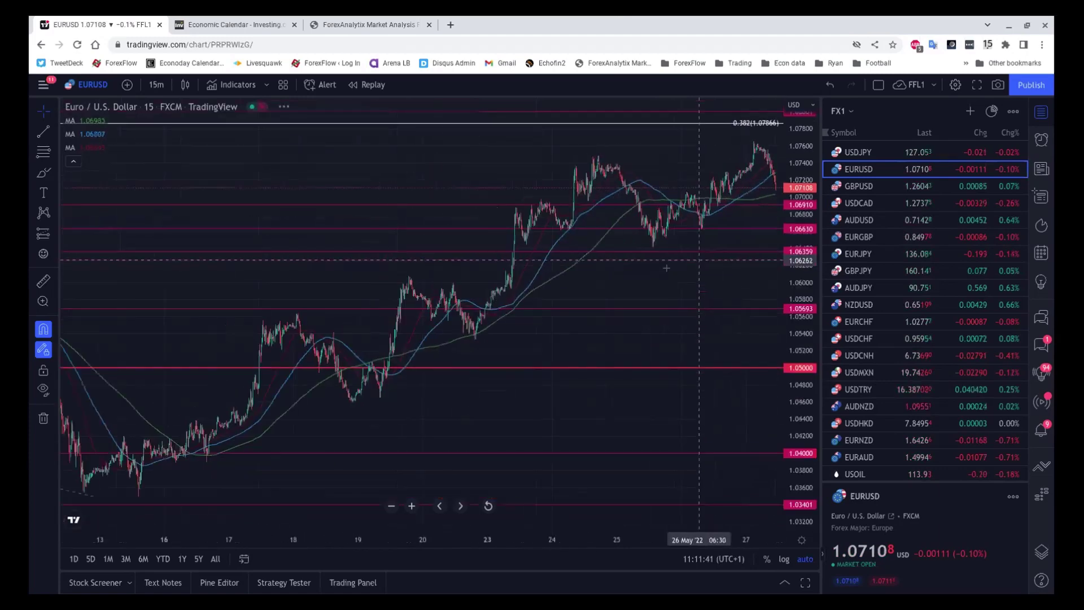
Put EURUSD on 1-hour candles and zoom out to show late March to May
left_click(156, 84)
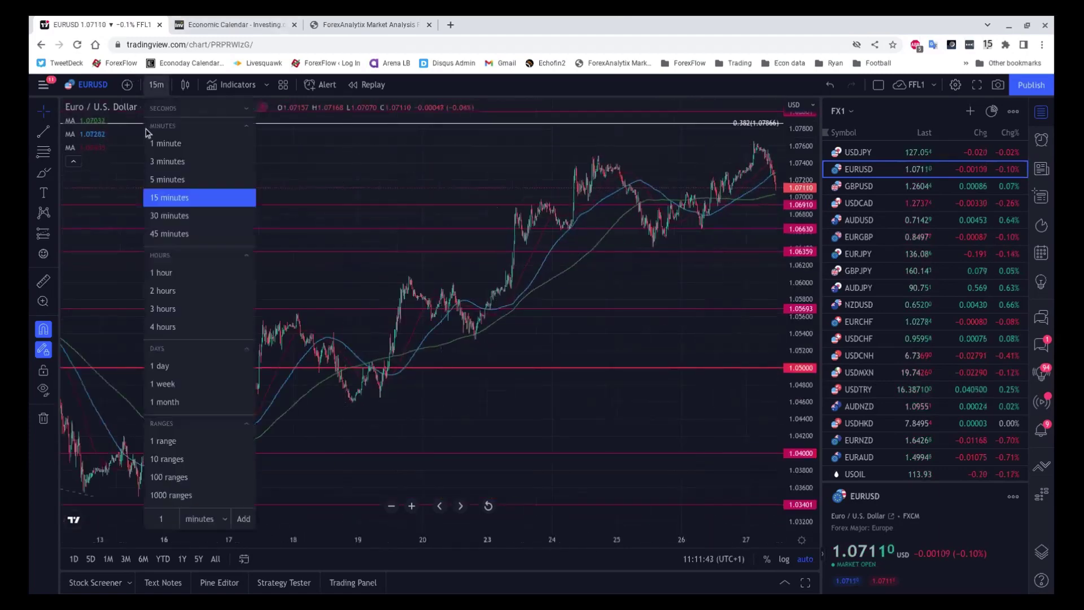
left_click(159, 272)
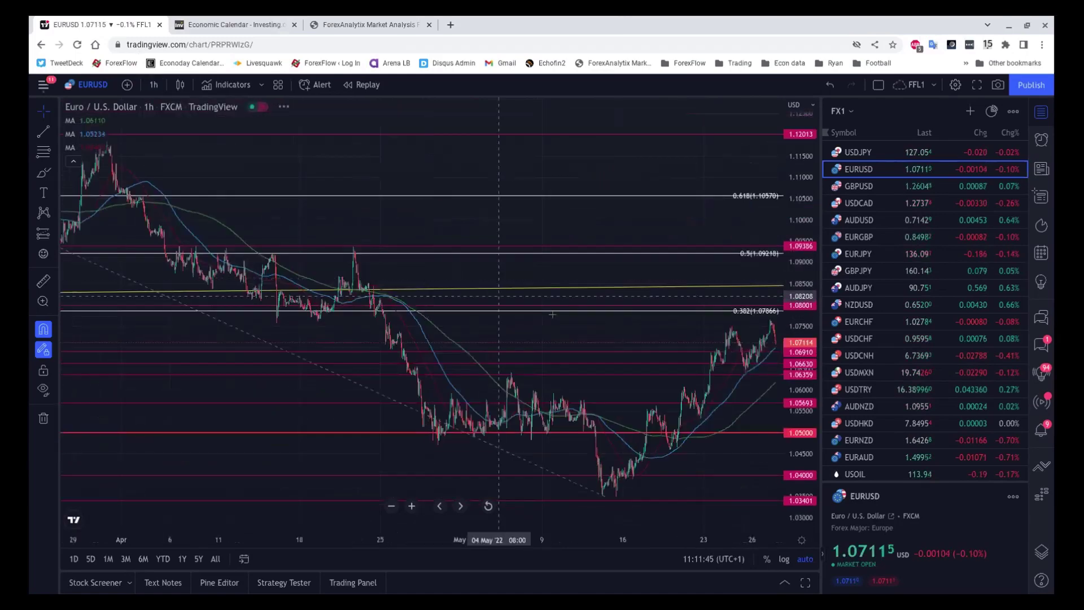
scroll(527, 334, "up", 5)
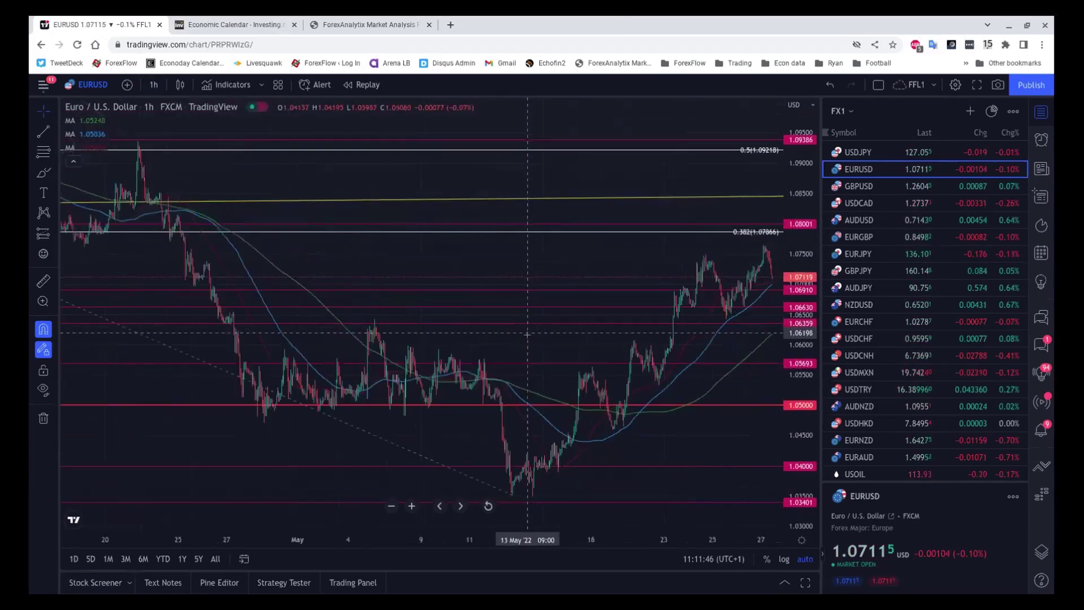
scroll(526, 339, "down", 5)
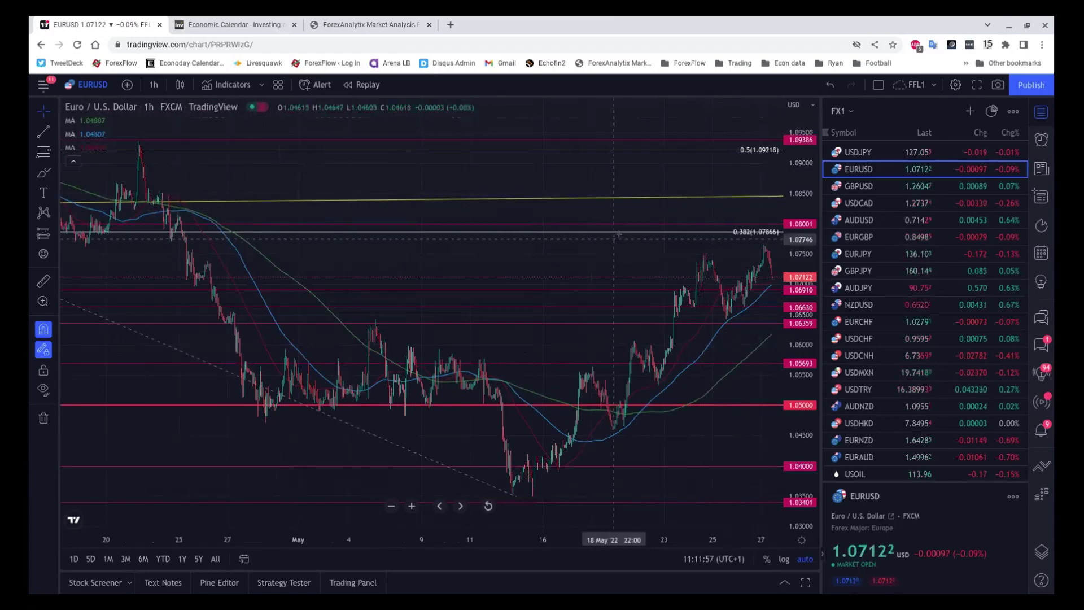
scroll(620, 238, "down", 3)
scroll(620, 238, "down", 1)
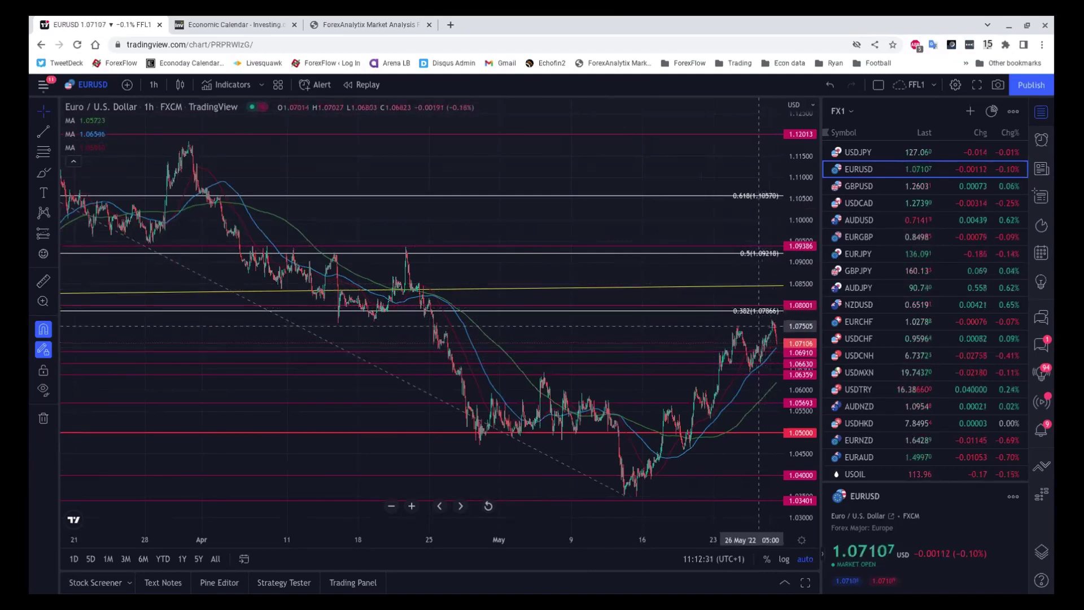
Deselect the pink horizontal level, leaving it fixed at 1.06359
left_click(771, 390)
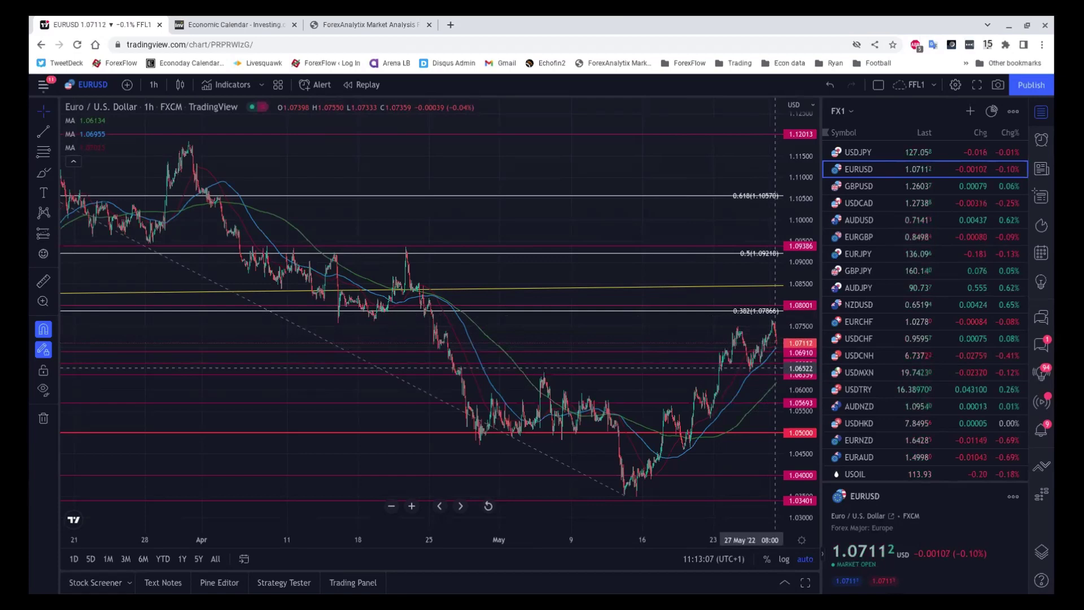
scroll(715, 397, "up", 5)
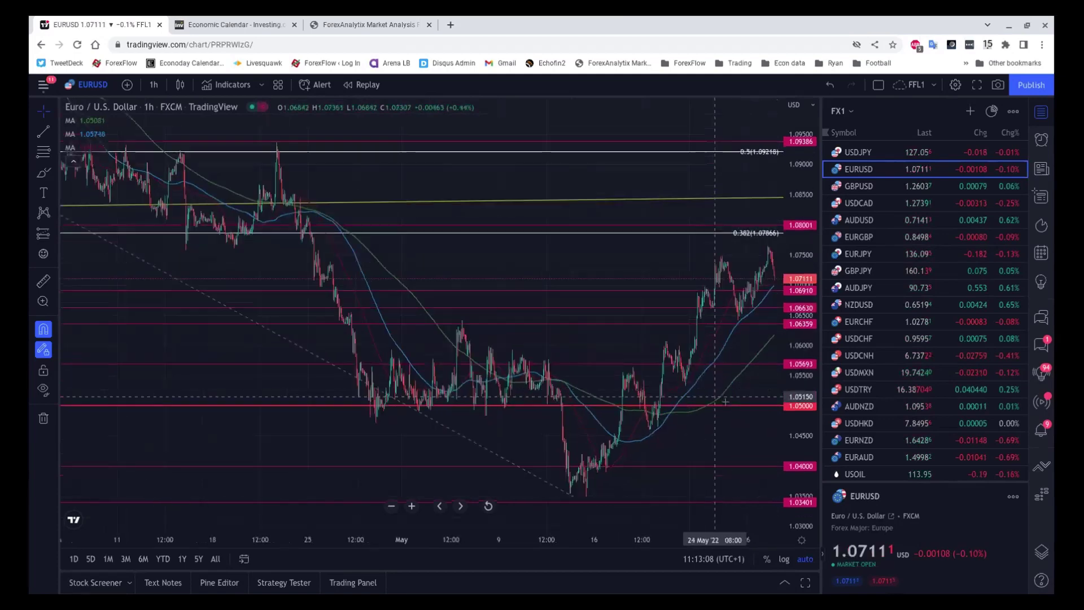
scroll(725, 401, "up", 3)
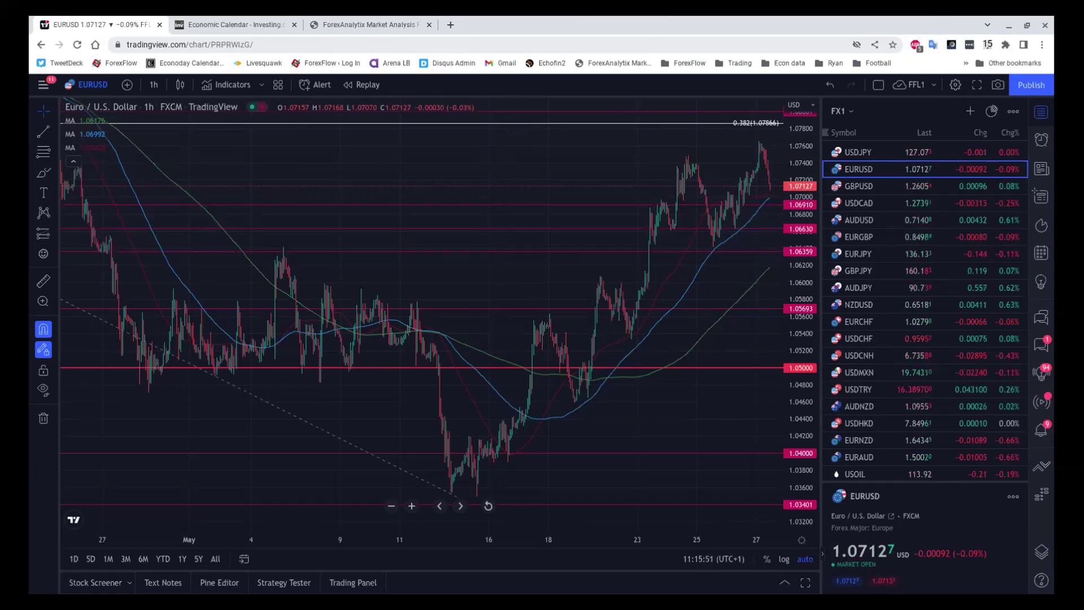
scroll(647, 208, "down", 2)
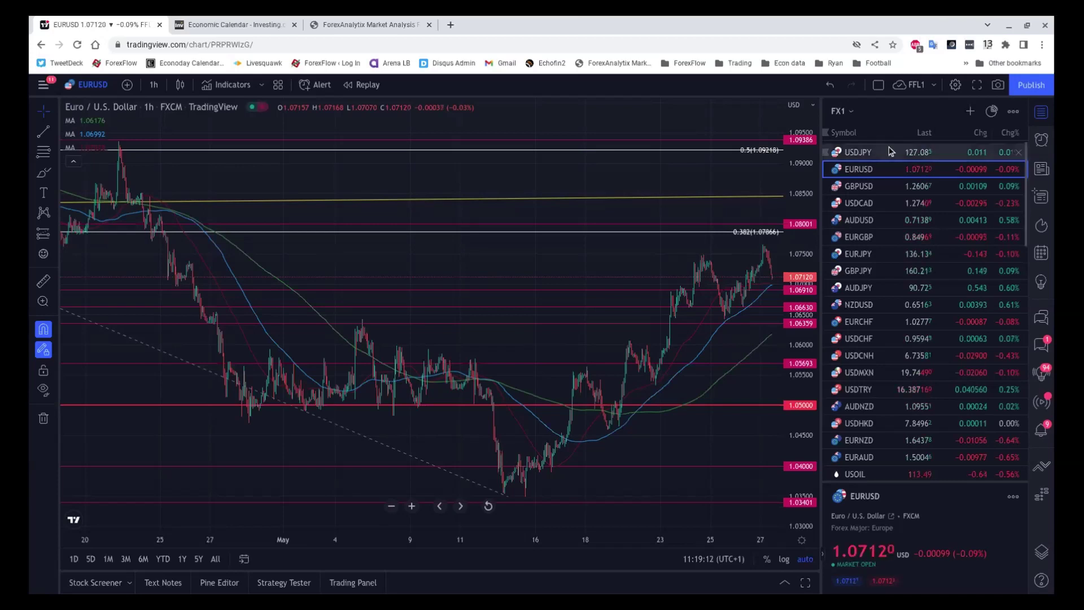
Switch to the 1-hour USDJPY chart and bring up its timeframe list
left_click(869, 152)
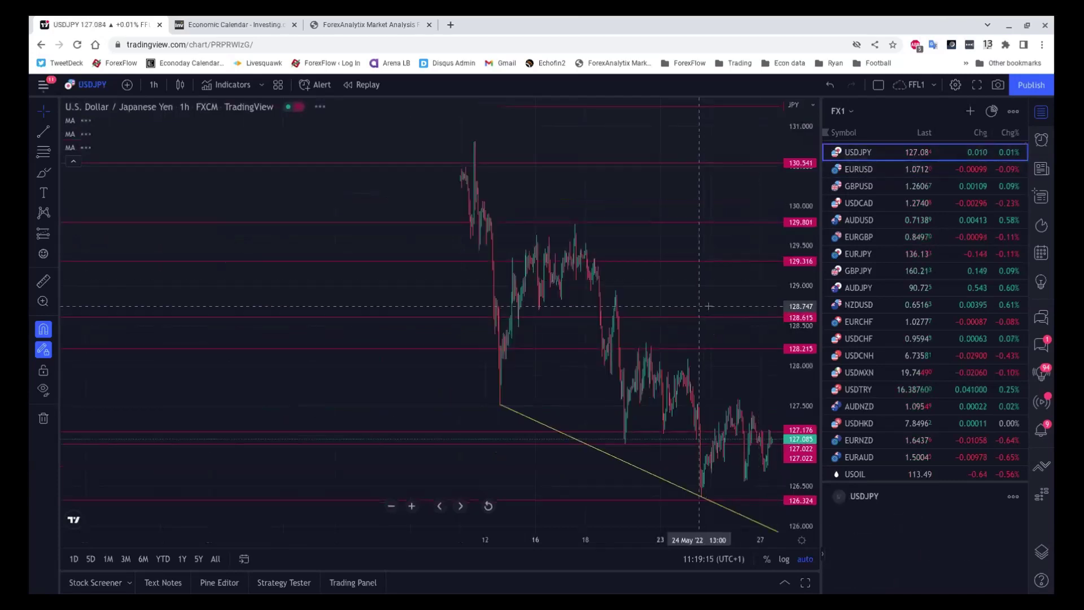
scroll(708, 306, "up", 5)
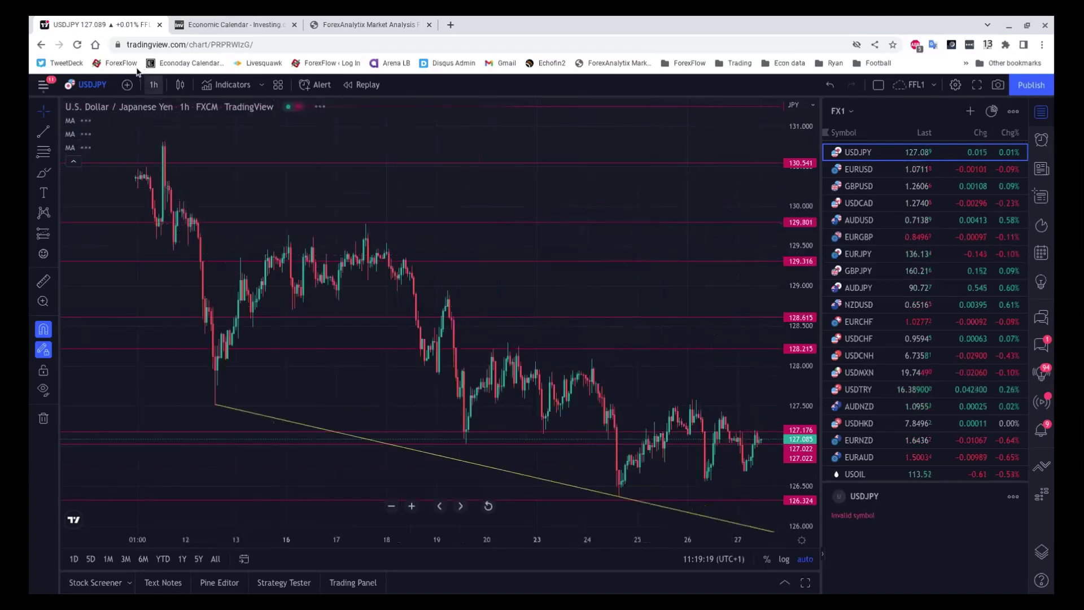
left_click(154, 84)
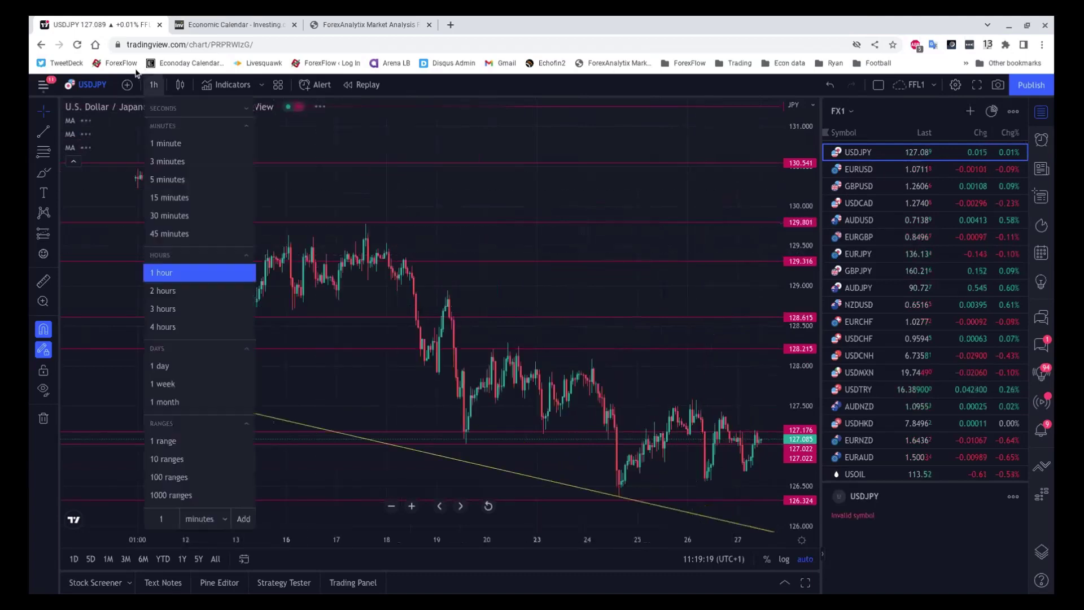
Set USDJPY to daily candles and zoom to show the 114.650–131.347 Fibonacci levels
left_click(144, 368)
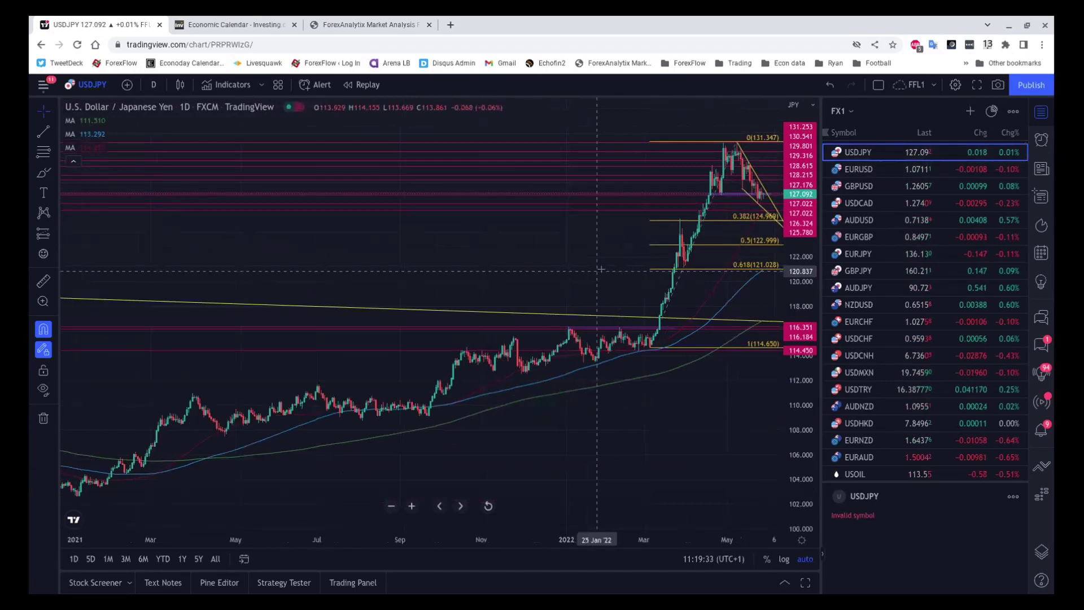
scroll(600, 270, "down", 3)
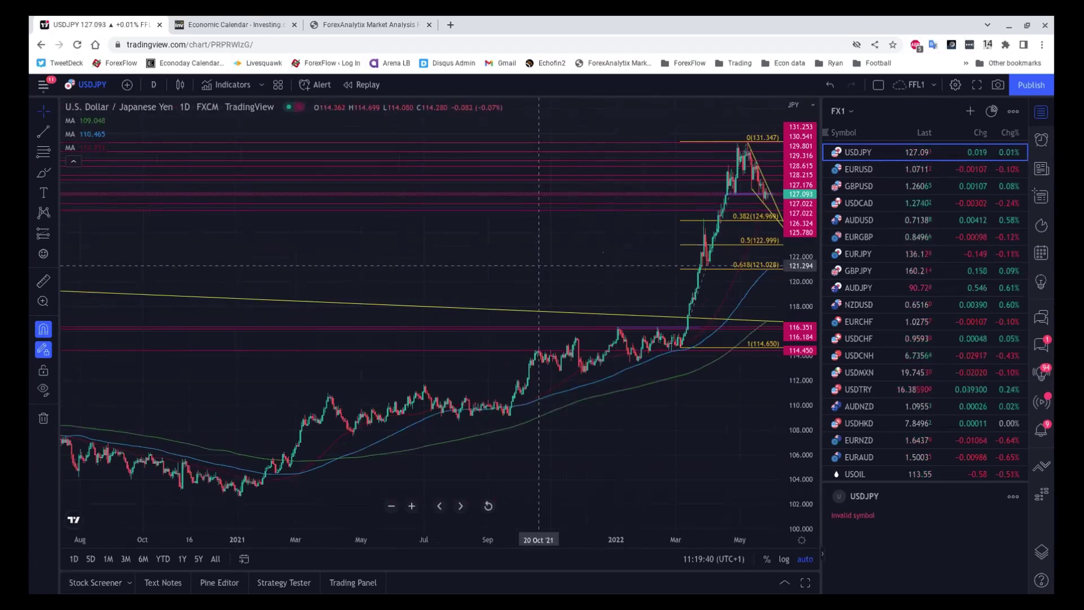
scroll(538, 265, "up", 2)
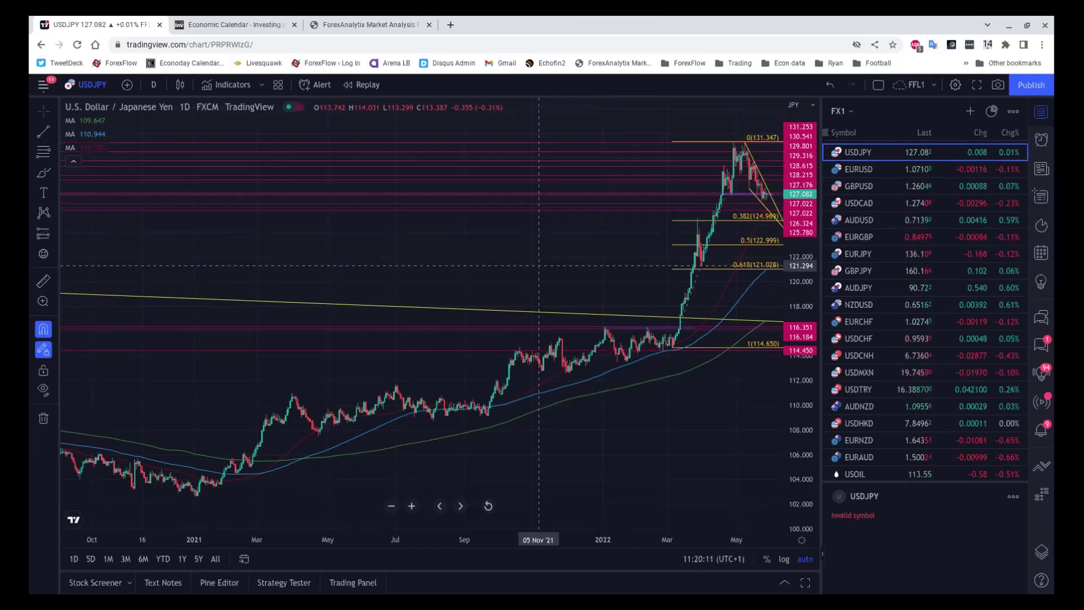
scroll(530, 266, "up", 1)
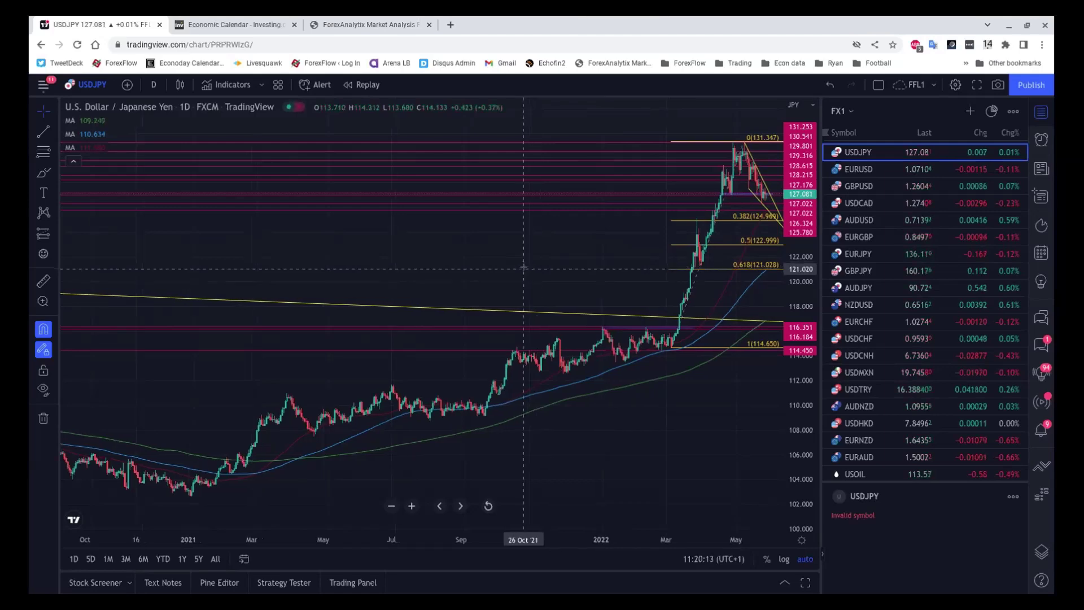
scroll(524, 267, "up", 4)
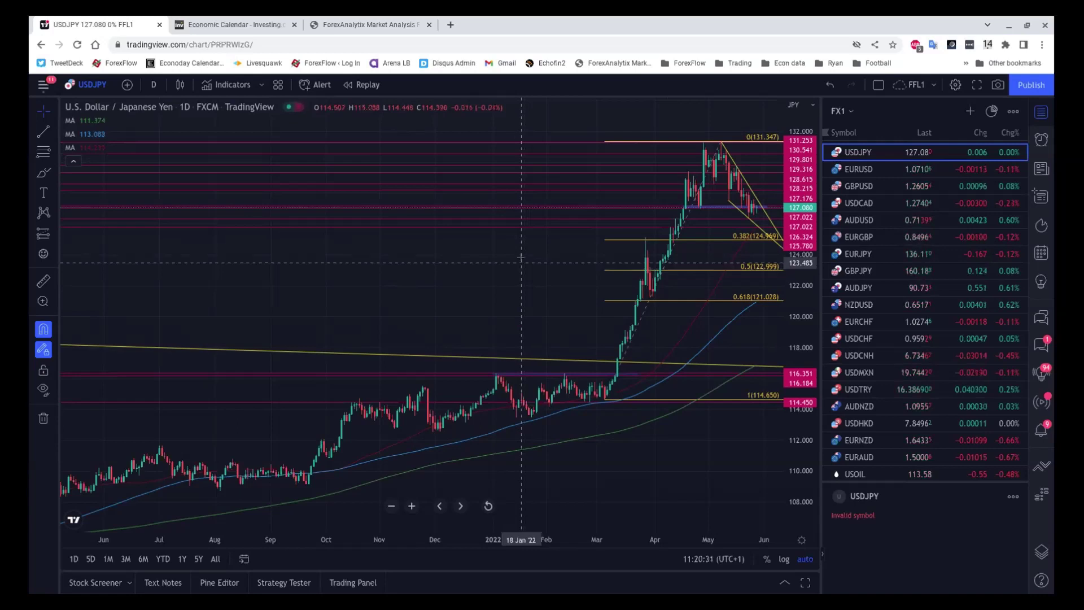
scroll(518, 257, "down", 2)
scroll(515, 252, "down", 1)
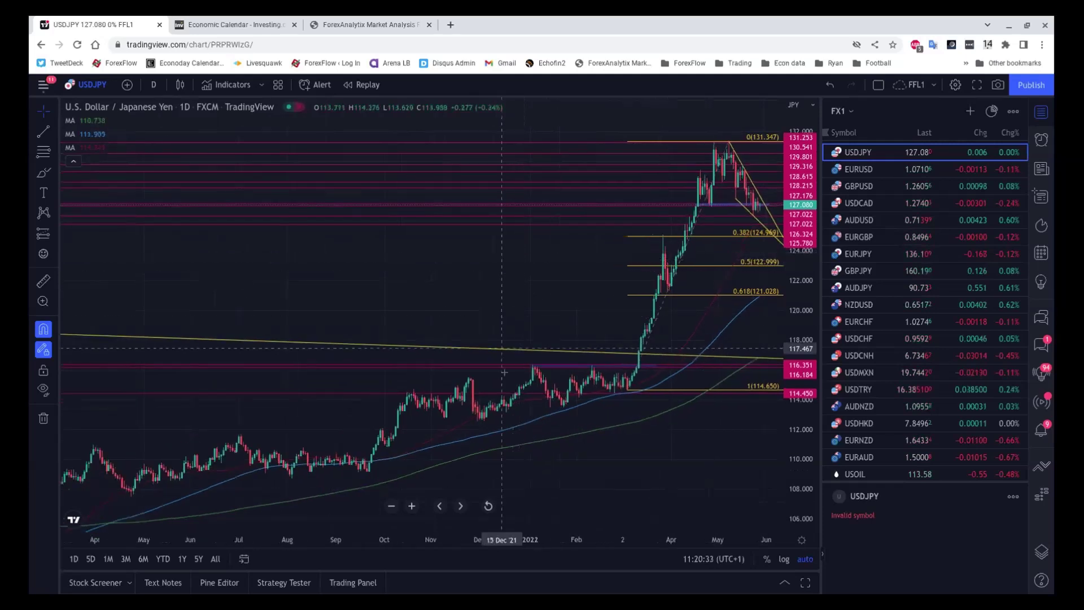
Scroll the daily USDJPY chart to review the 114.650–131.347 Fibonacci retracement
scroll(519, 335, "down", 1)
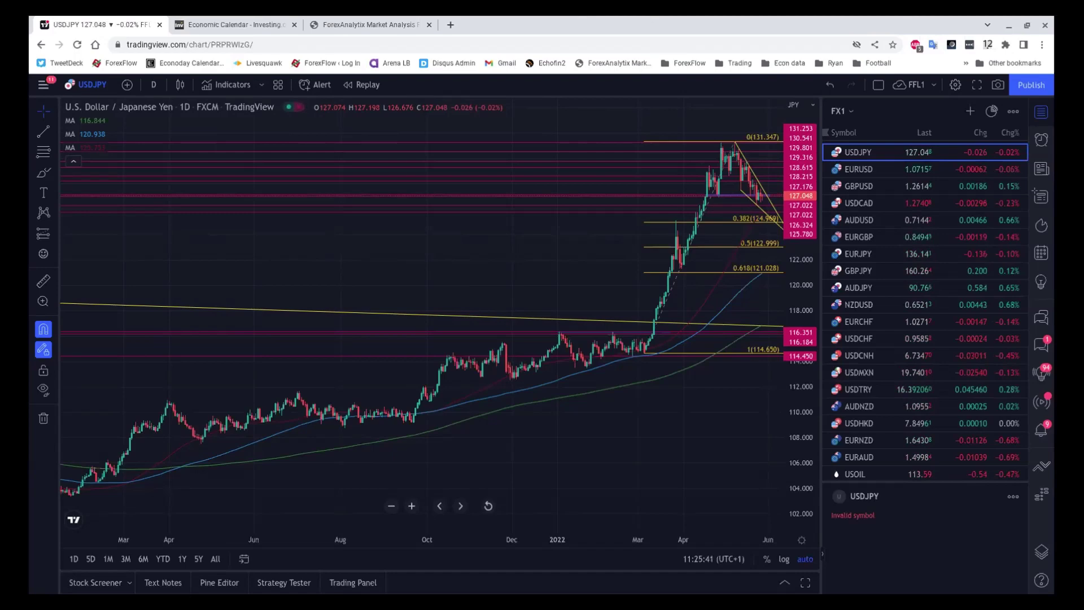
left_click(884, 238)
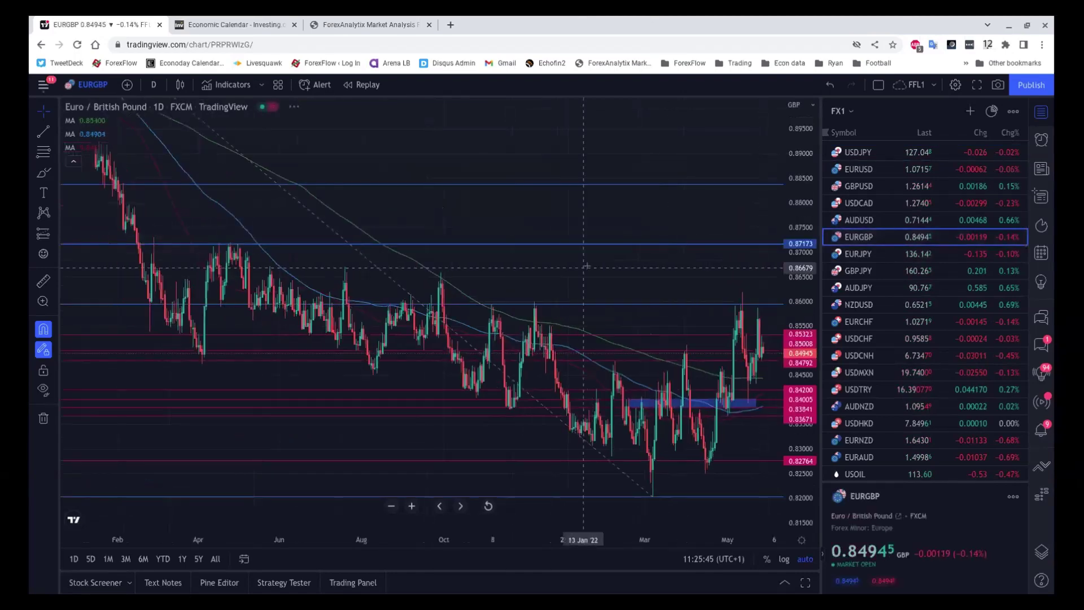
scroll(586, 265, "down", 4)
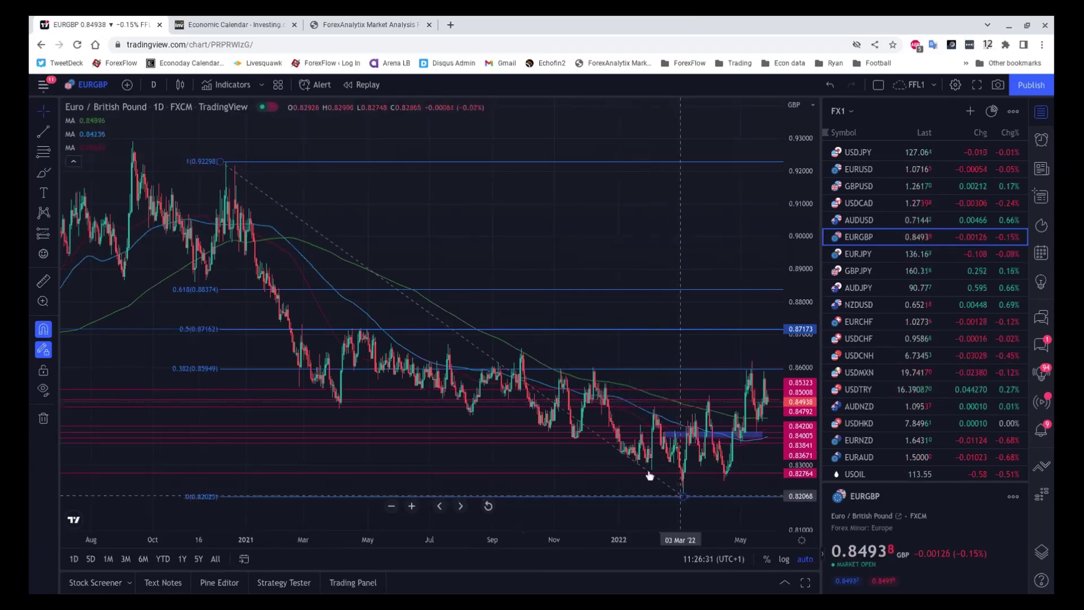
scroll(635, 459, "down", 6)
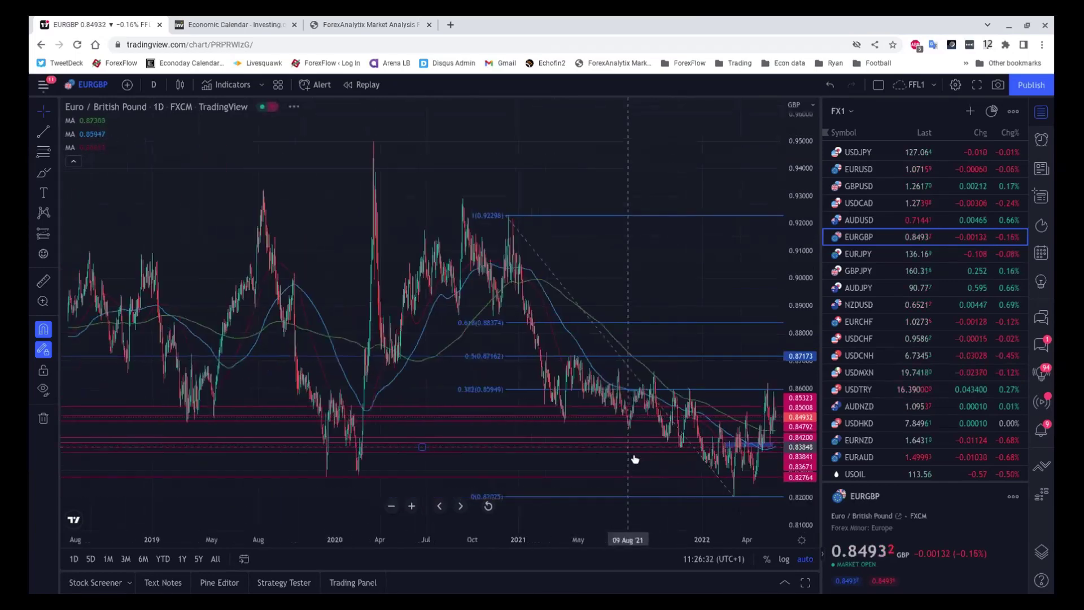
scroll(634, 459, "down", 1)
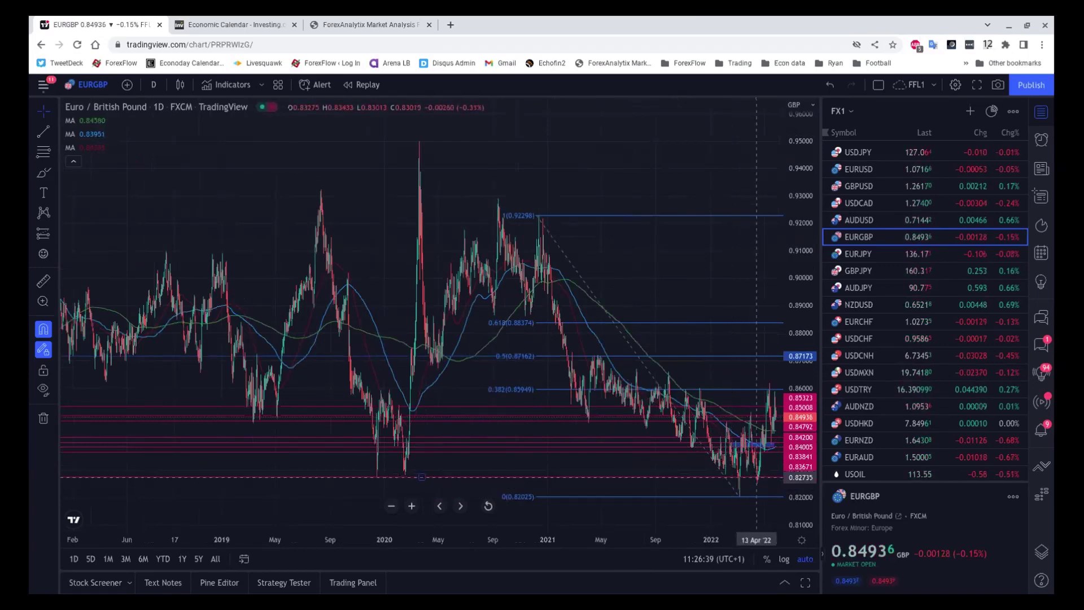
scroll(696, 457, "up", 6)
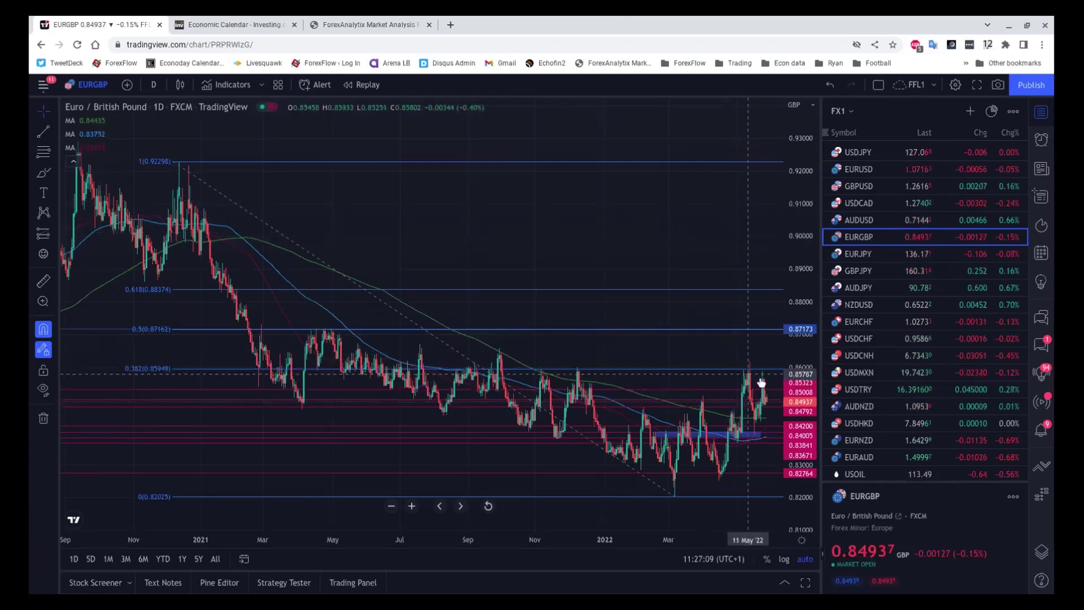
scroll(761, 382, "up", 2)
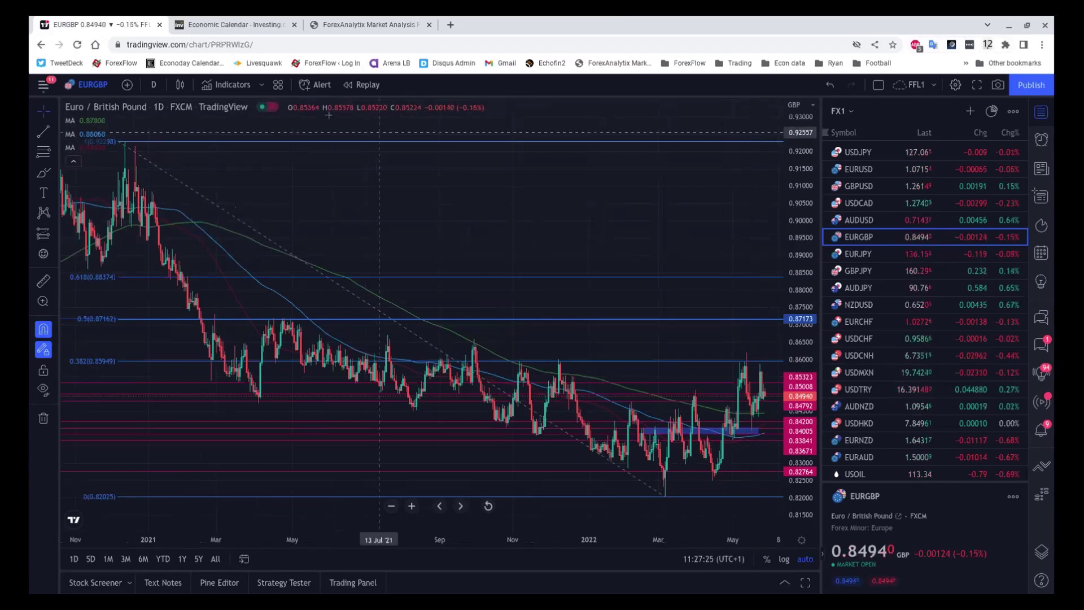
Switch to the ForexAnalytix dashboard showing Friday's FX option expiries, including EURGBP 0.8650 591m
left_click(329, 21)
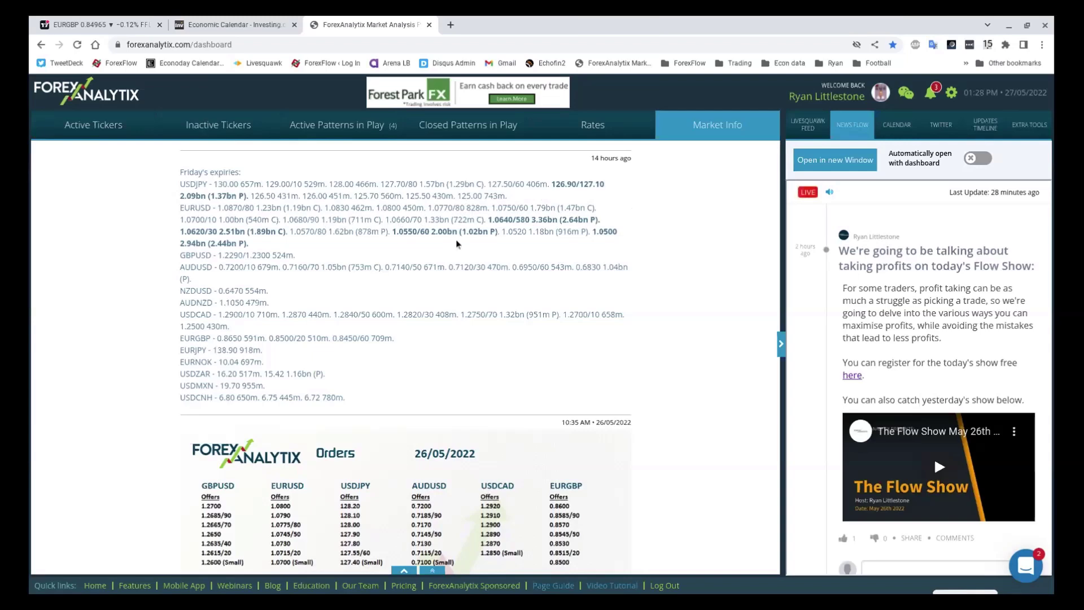
Scroll the Market Info feed up to the post on big 31st expiries, including EURUSD 8.35bn
scroll(457, 244, "up", 3)
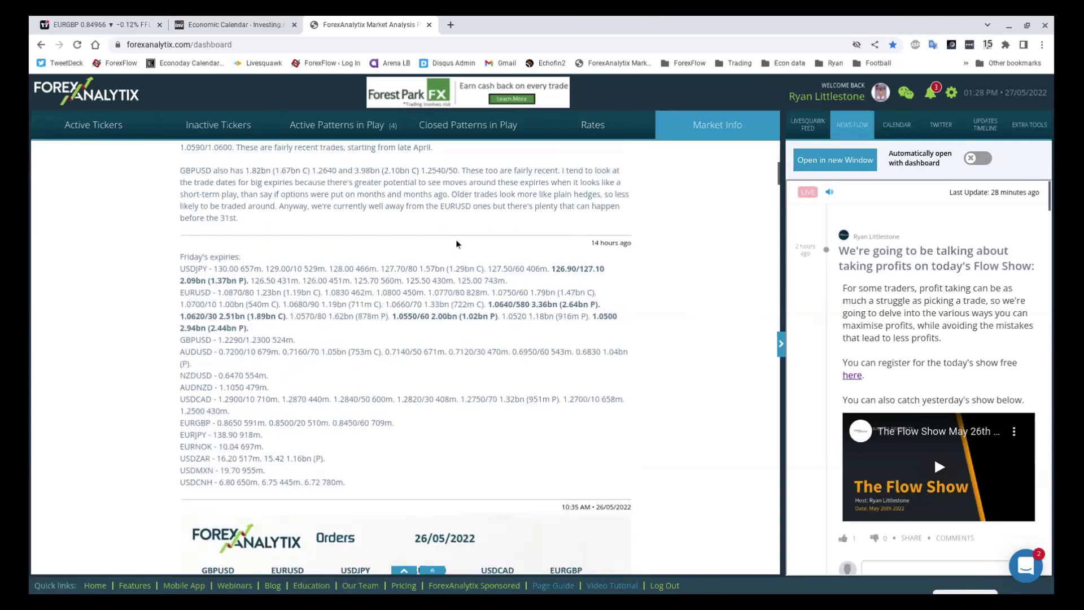
scroll(491, 251, "up", 1)
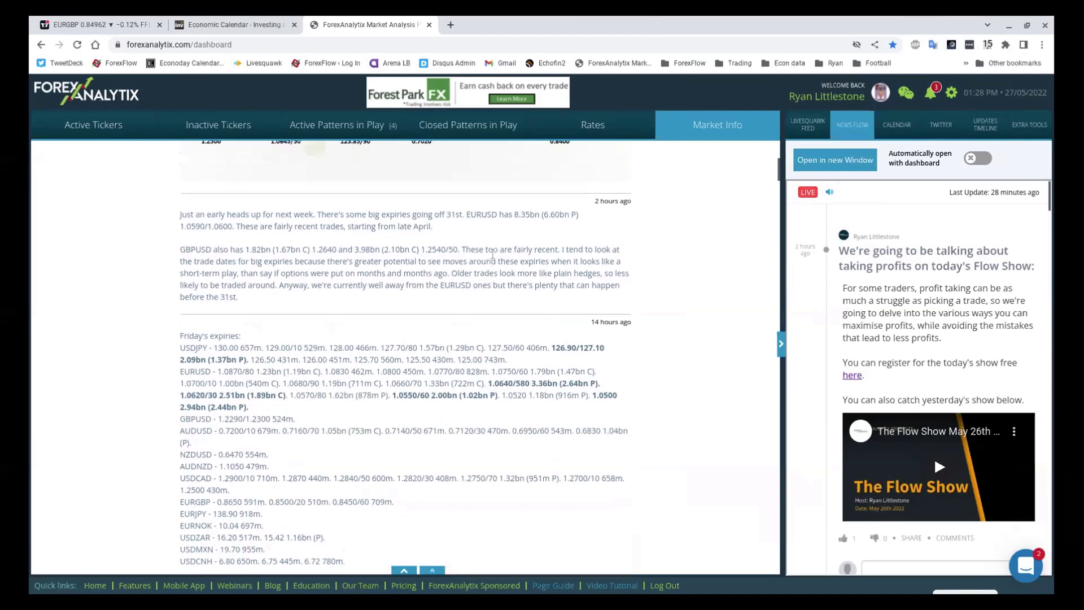